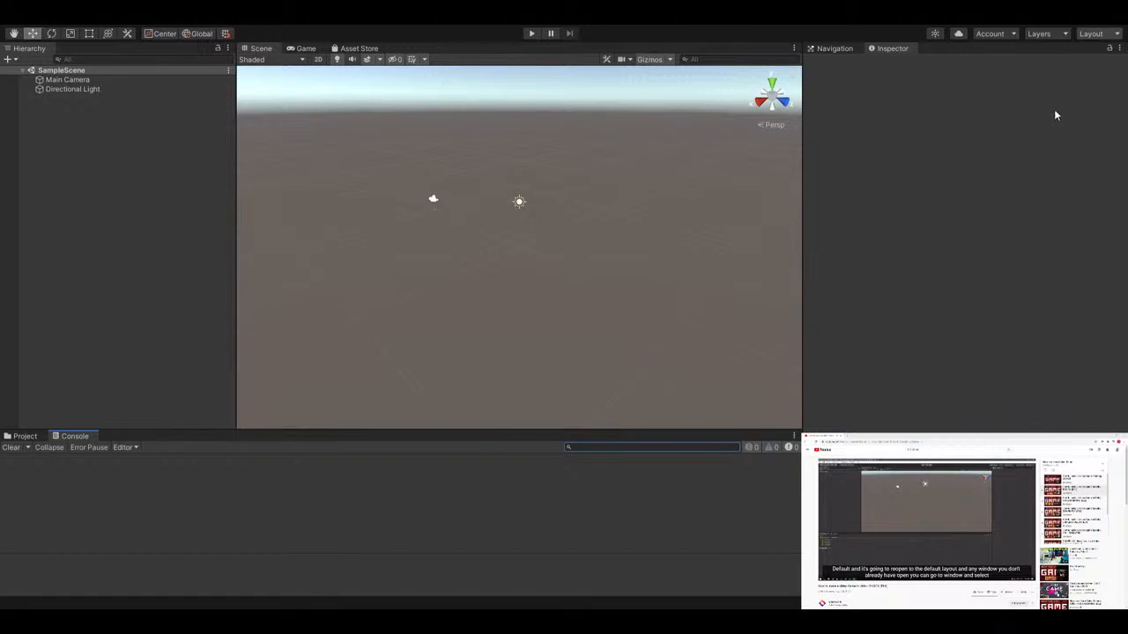
# Apply the Default window layout and move the cube along the Z axis to about -0.34
pyautogui.click(1051, 74)
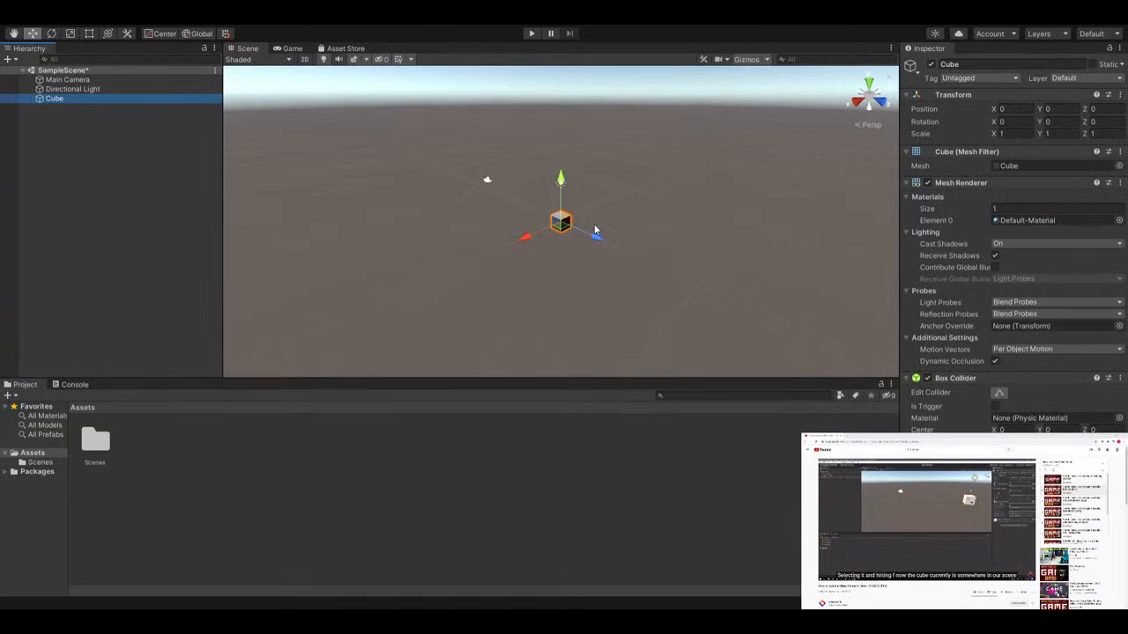
pyautogui.moveTo(597, 238); pyautogui.dragTo(592, 236)
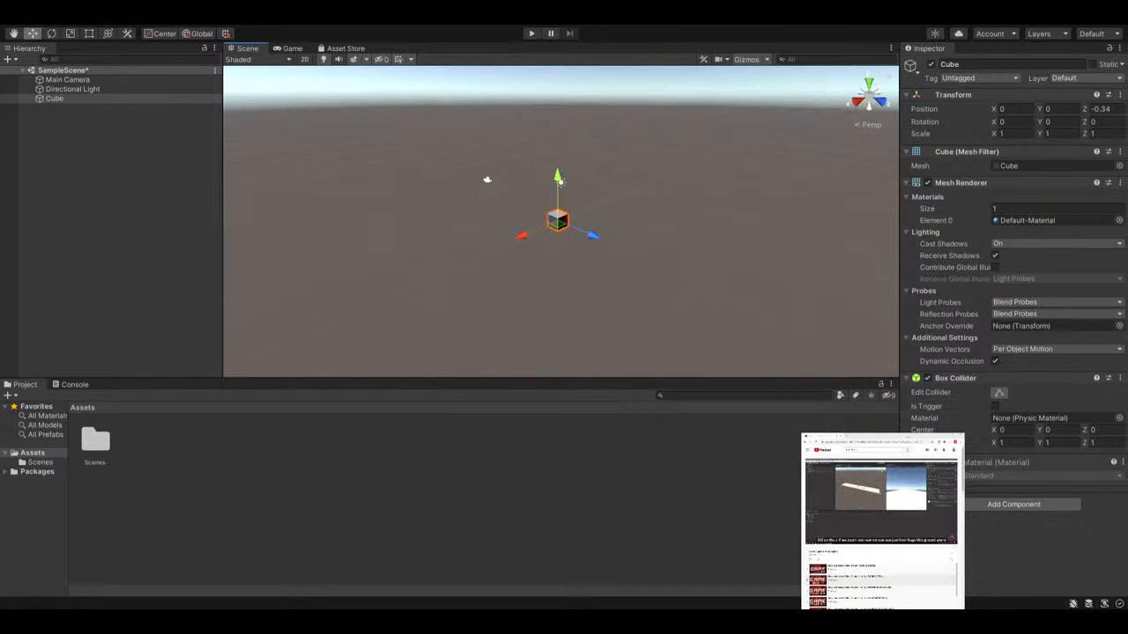
pyautogui.doubleClick(914, 437)
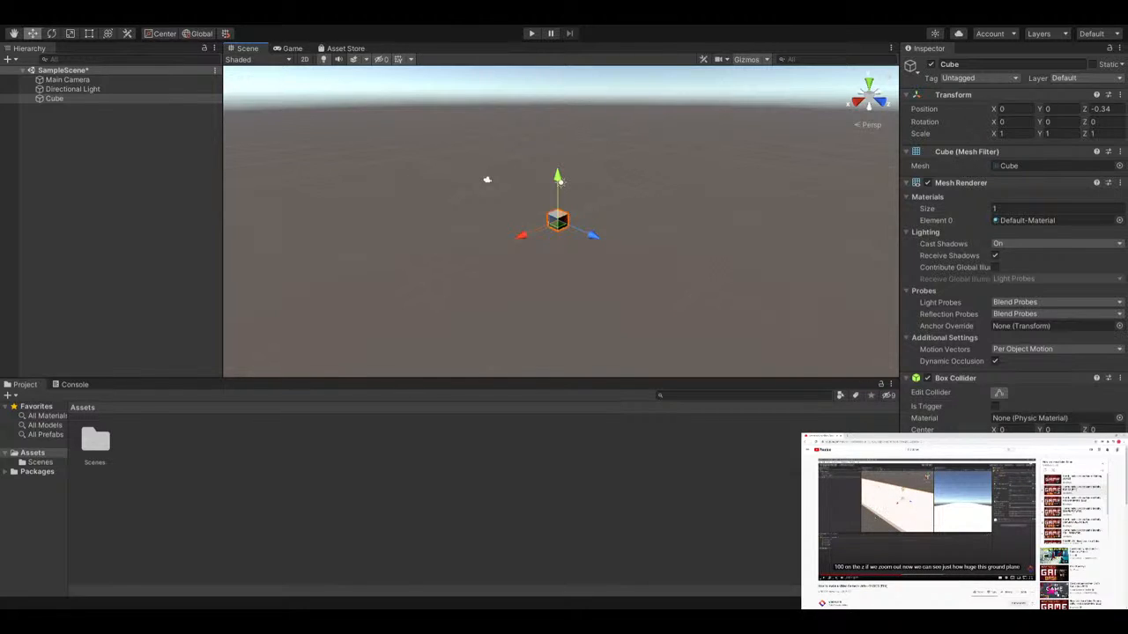
# Add a Plane object to the scene at position 0, 0, 0
pyautogui.rightClick(122, 222)
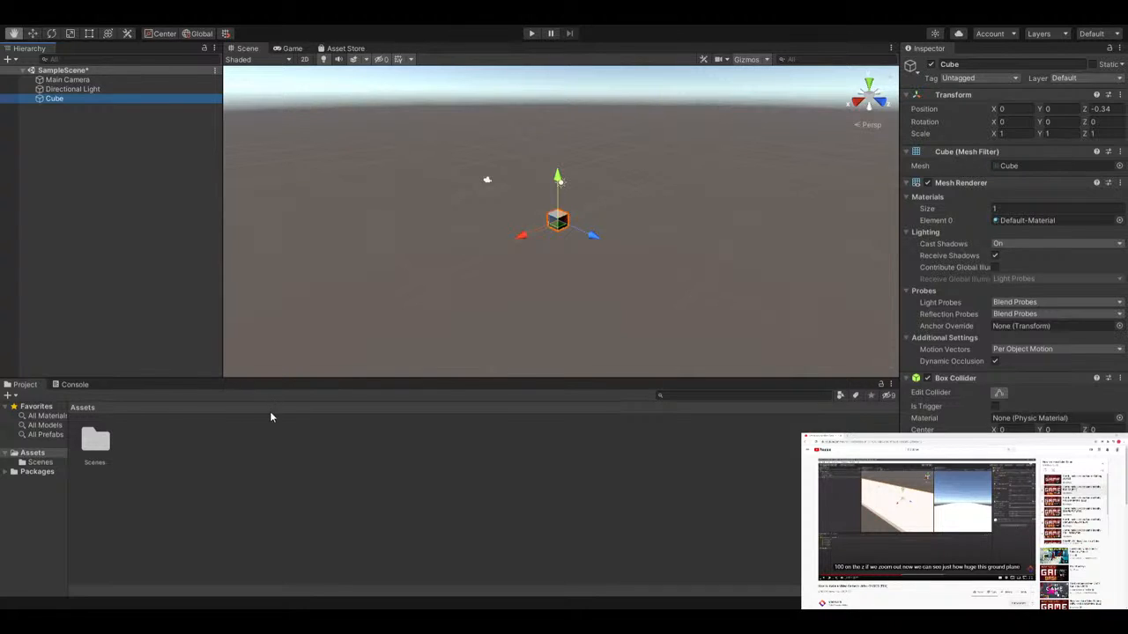
pyautogui.click(561, 268)
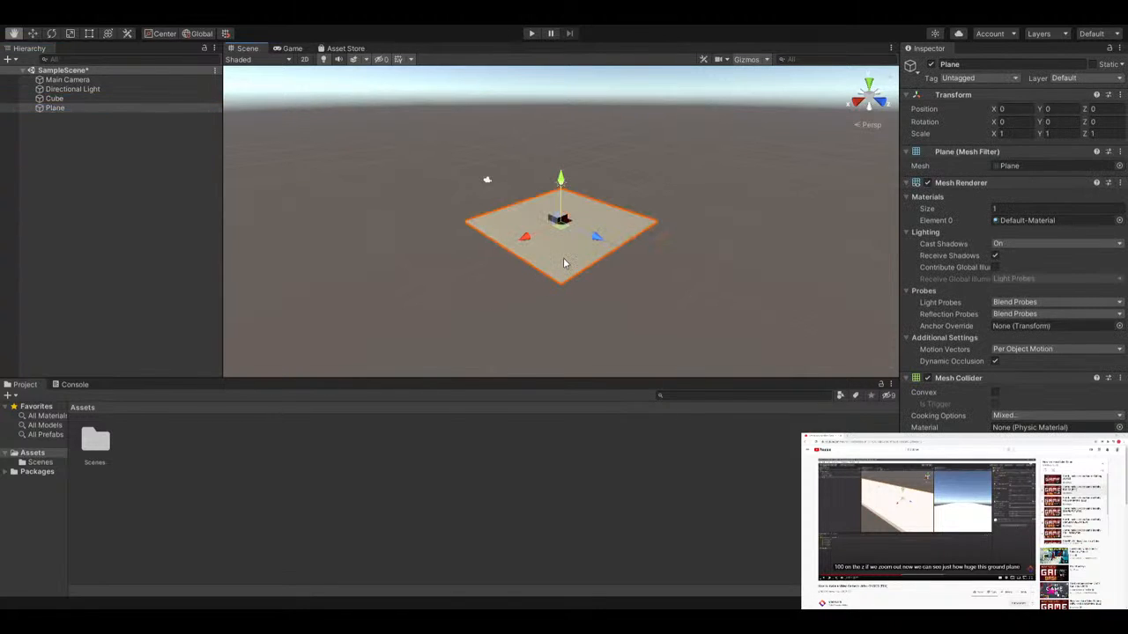
pyautogui.scroll(2, 590, 266)
pyautogui.scroll(2, 592, 266)
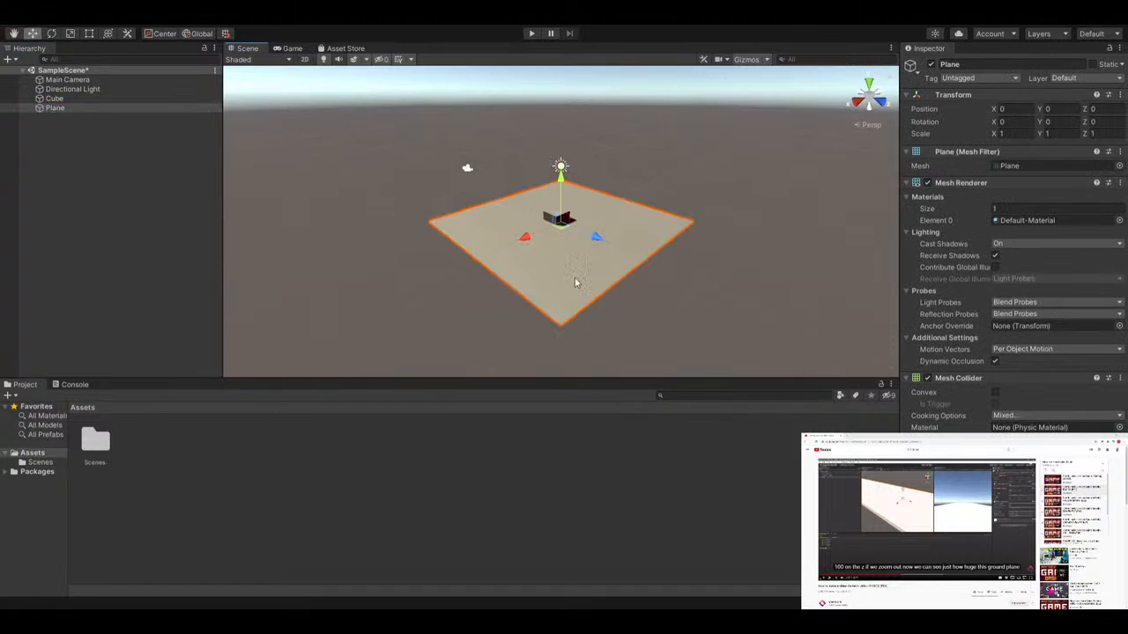
# Set the plane's scale to 2 on the X, Y and Z axes
pyautogui.click(1021, 133)
pyautogui.write('2')
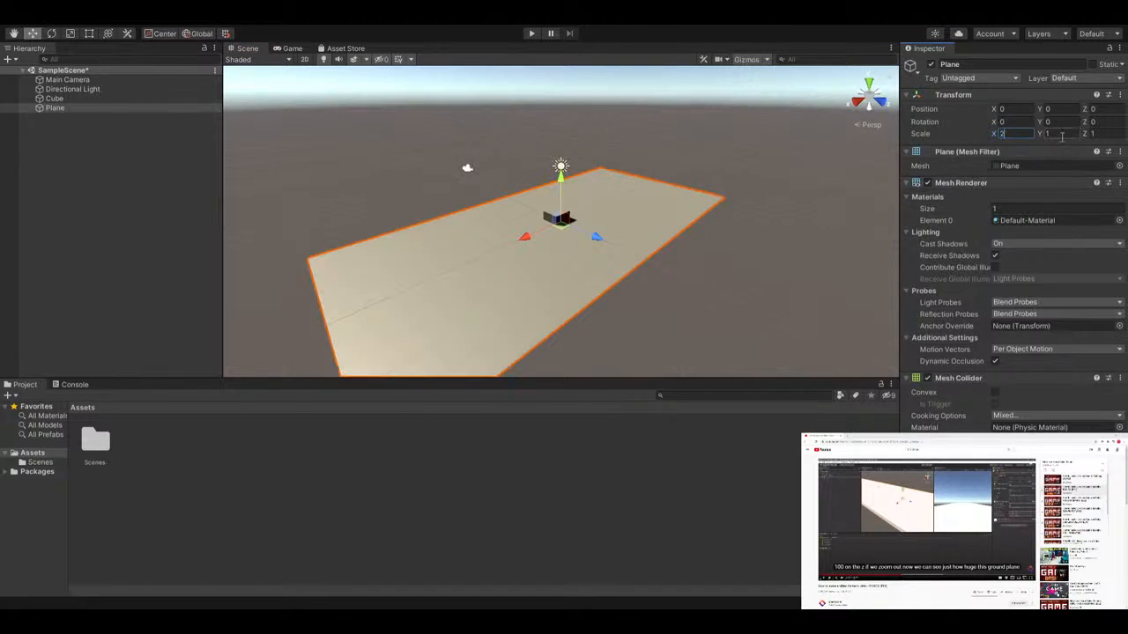
pyautogui.click(1065, 133)
pyautogui.write('2')
pyautogui.click(1101, 133)
pyautogui.write('2')
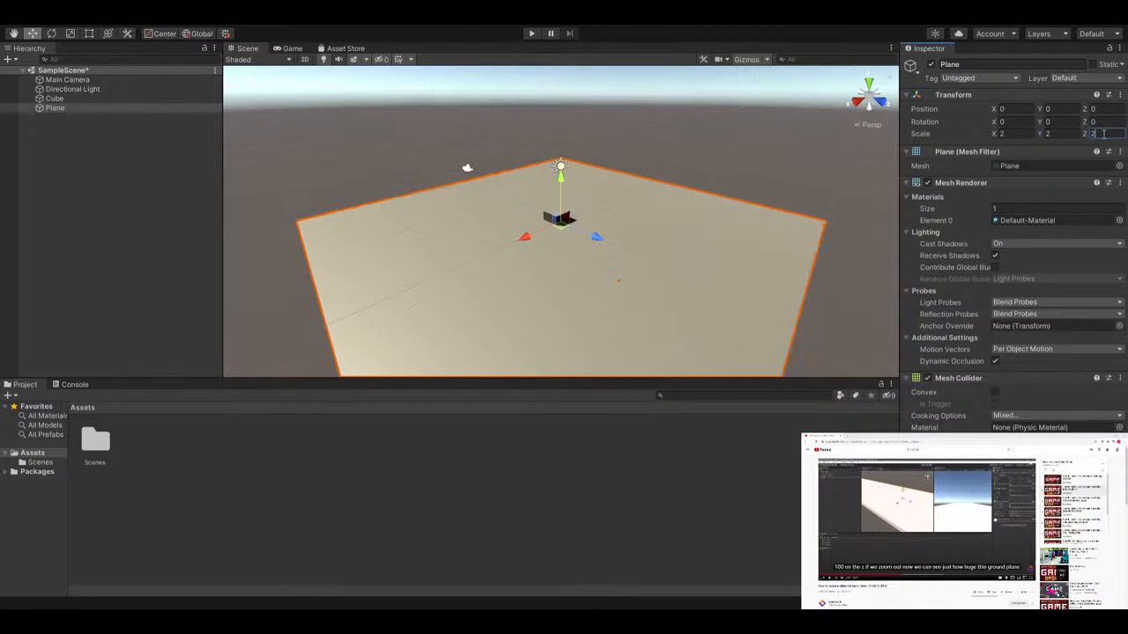
# Set the plane's scale to 100 on the Z axis and 4 on the X axis
pyautogui.click(1013, 133)
pyautogui.click(1091, 134)
pyautogui.write('1')
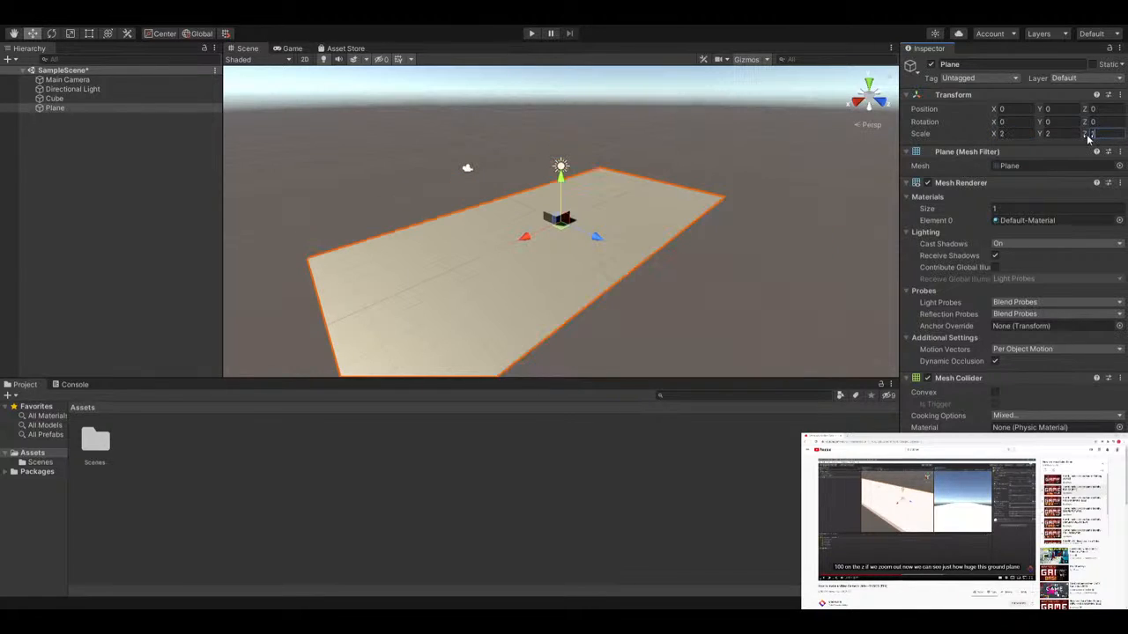
pyautogui.write('00')
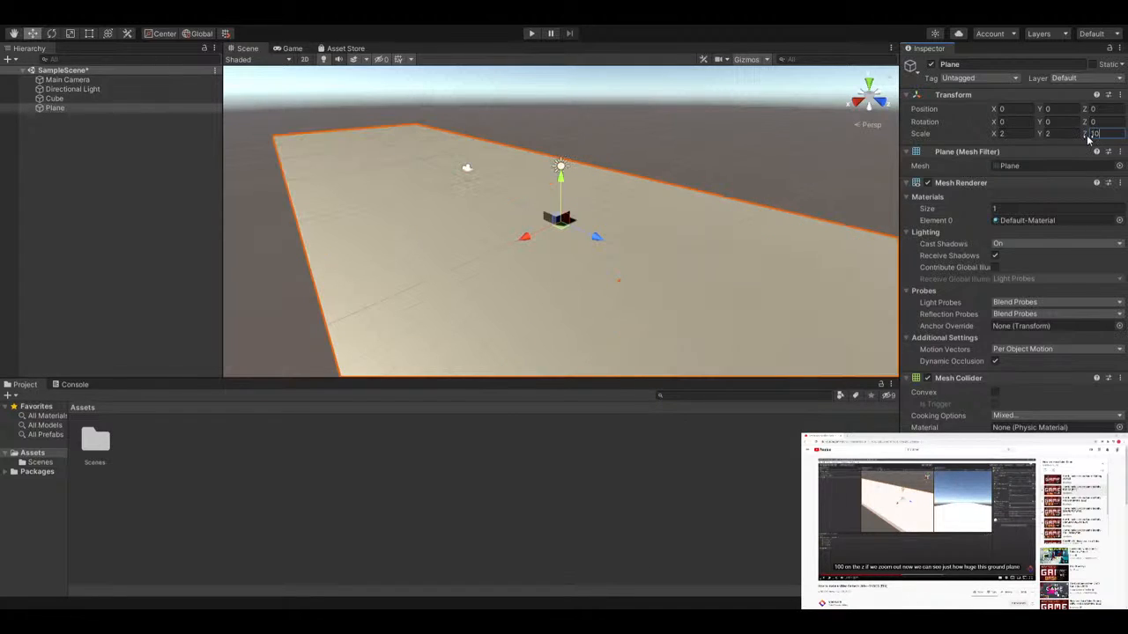
pyautogui.write('00')
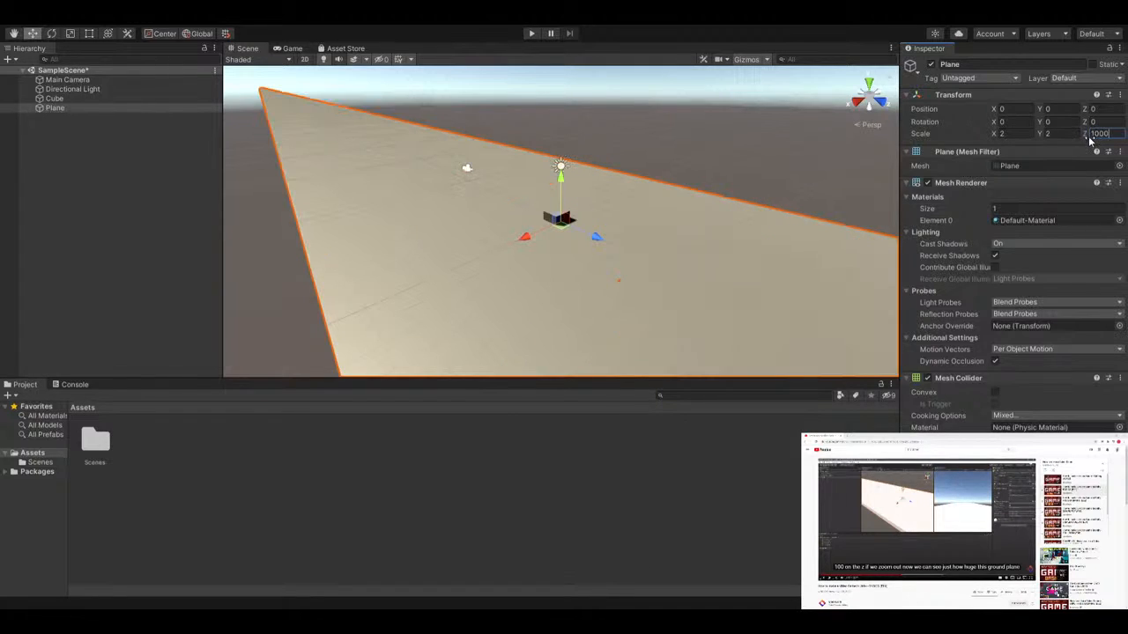
pyautogui.write('00')
pyautogui.press('BackSpace')
pyautogui.press('BackSpace')
pyautogui.press('BackSpace')
pyautogui.press('BackSpace')
pyautogui.click(1018, 133)
pyautogui.write('4')
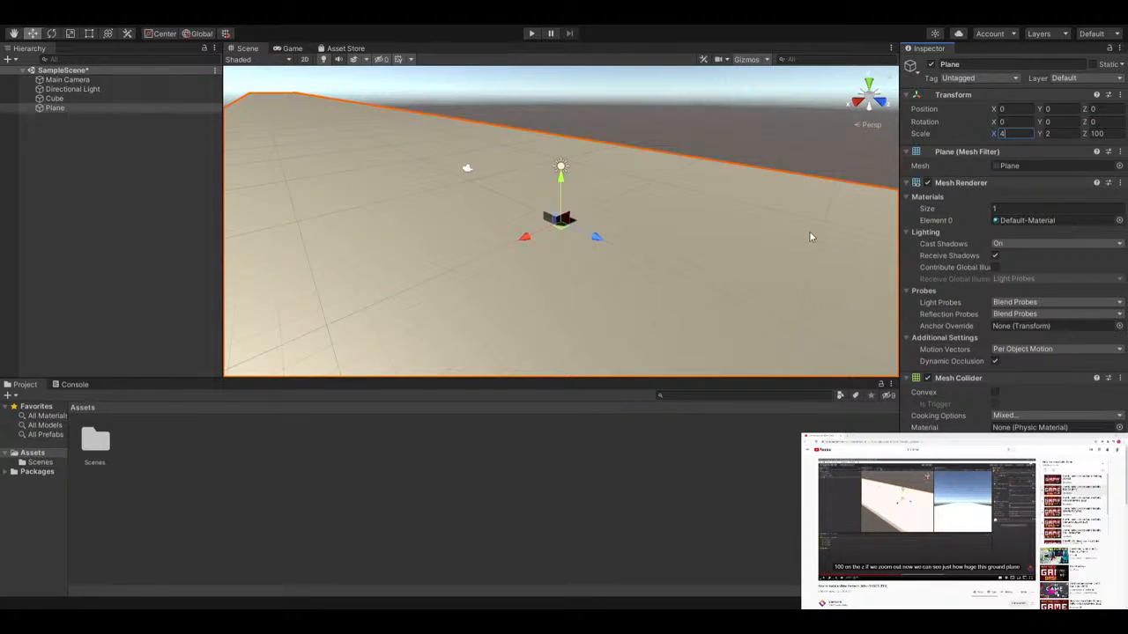
# Lower the plane beneath the cube to a Y position of about -0.73
pyautogui.click(551, 218)
pyautogui.moveTo(562, 180)
pyautogui.mouseDown()
pyautogui.moveTo(563, 169)
pyautogui.moveTo(562, 191)
pyautogui.mouseUp()
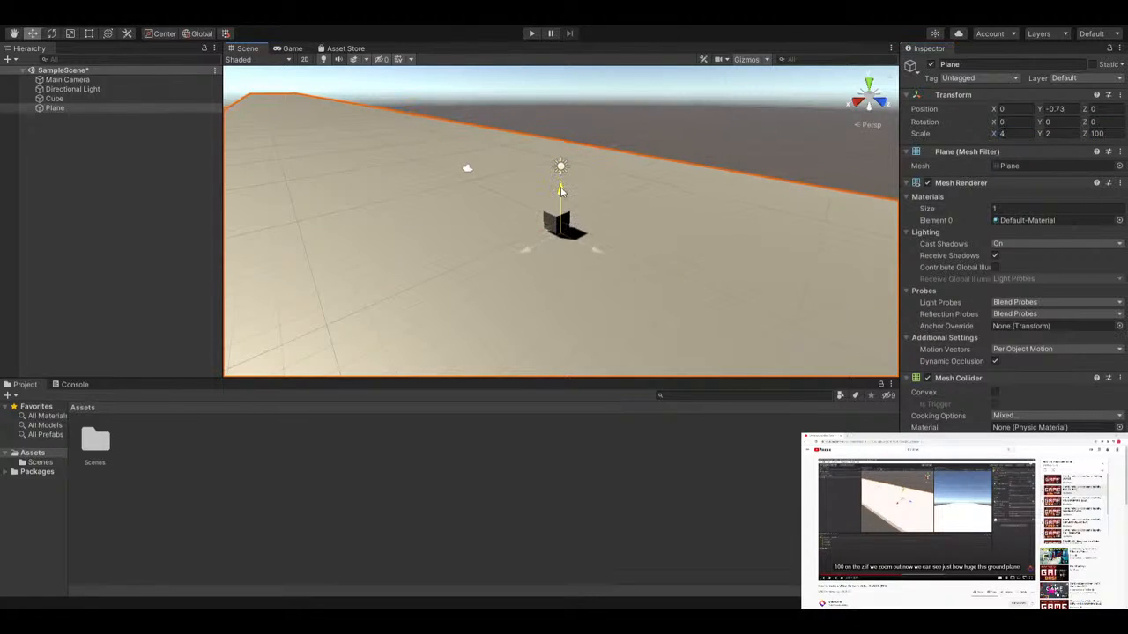
pyautogui.click(557, 221)
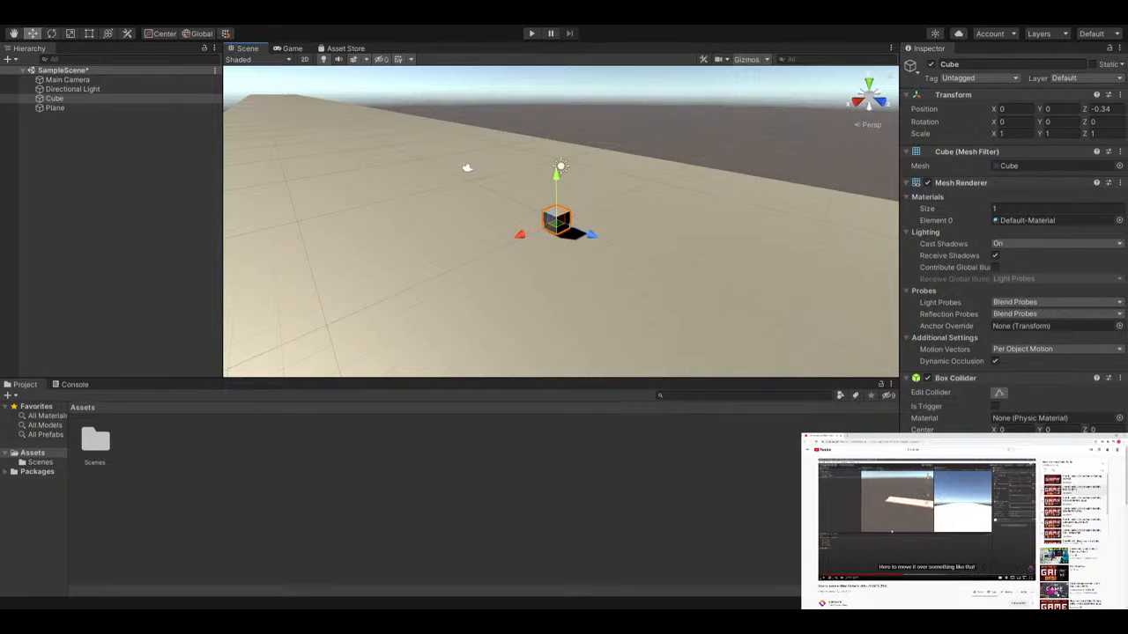
pyautogui.click(471, 278)
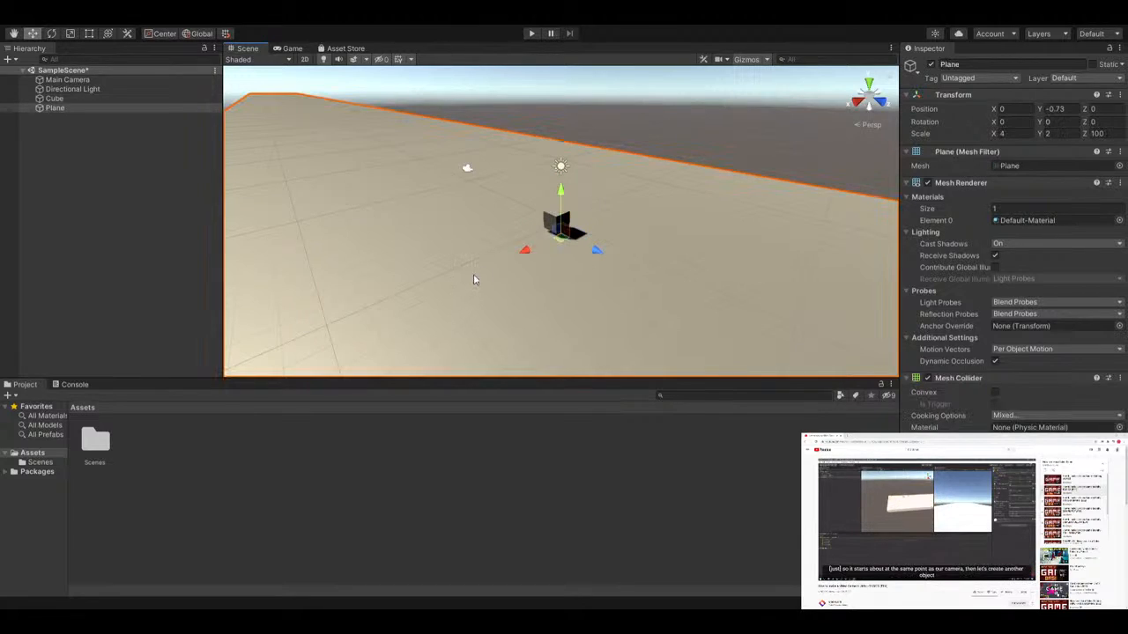
# Focus the view on the cube and lower it toward the plane, to a Y position of about -0.15
pyautogui.click(550, 217)
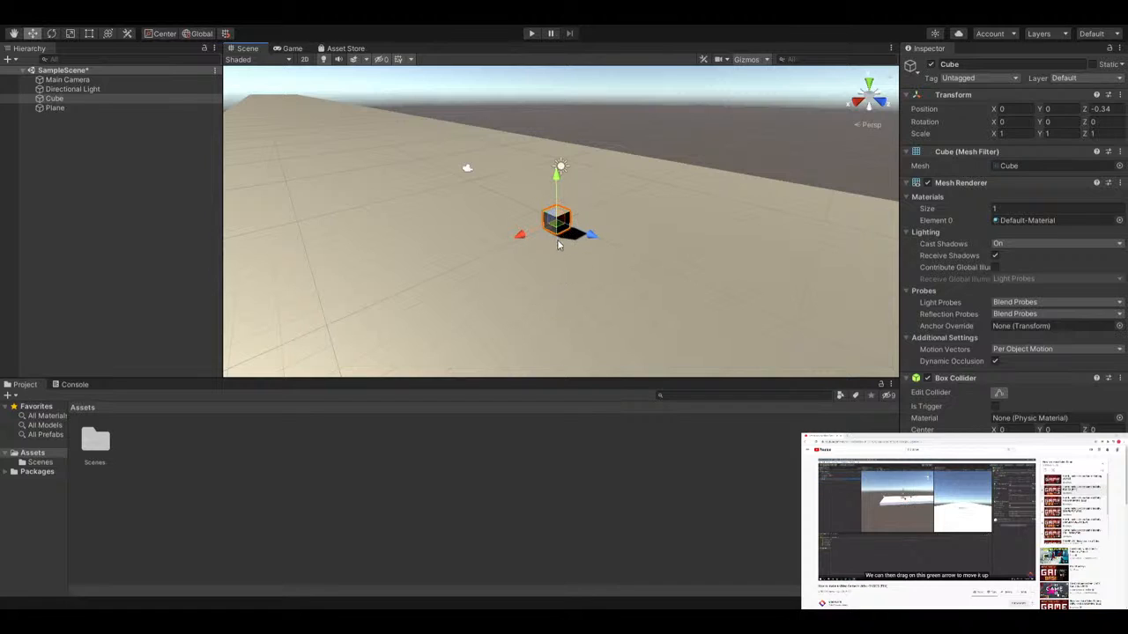
pyautogui.scroll(1, 563, 256)
pyautogui.press('f')
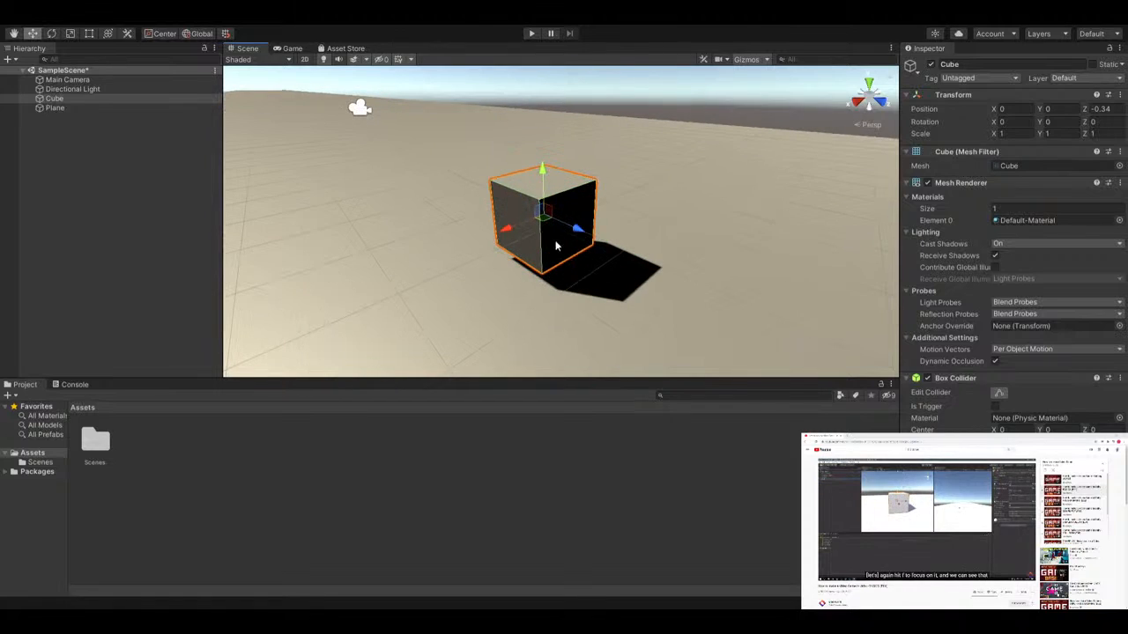
pyautogui.moveTo(543, 165); pyautogui.dragTo(543, 182)
# Rename the Plane object as Planeground
pyautogui.click(57, 108)
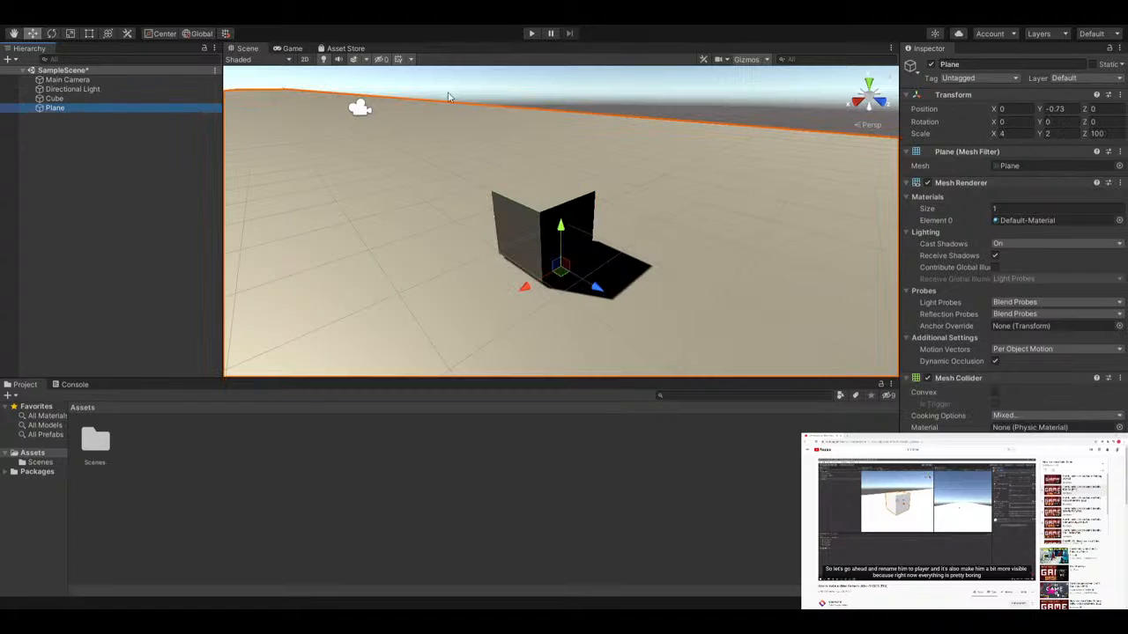
pyautogui.click(1000, 64)
pyautogui.write('ground')
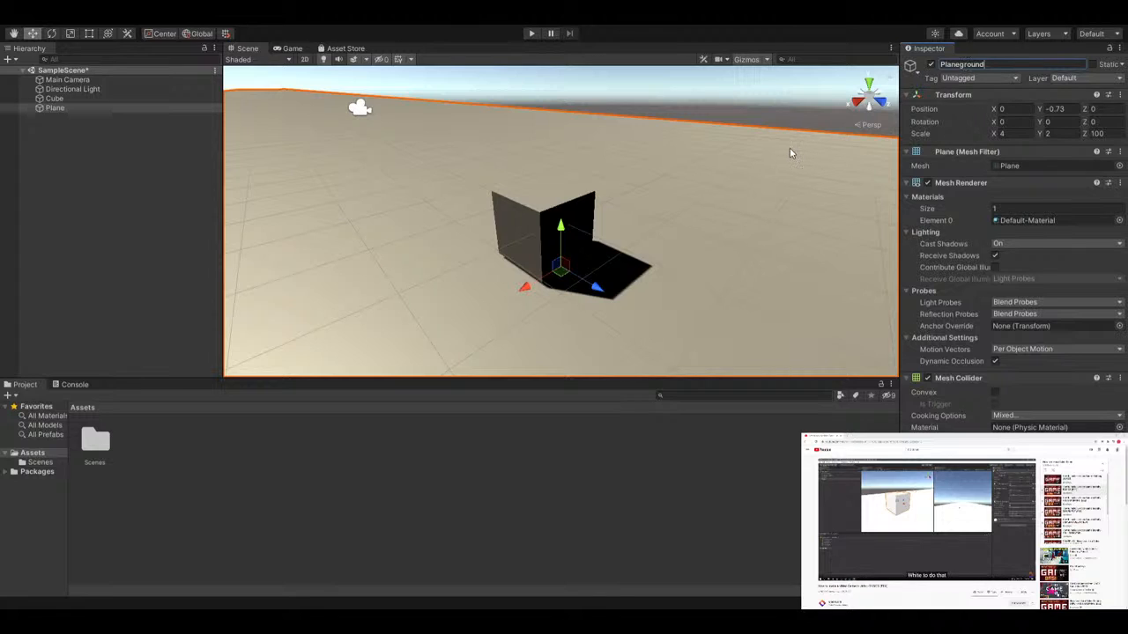
pyautogui.click(56, 159)
# Rename the Cube object as my dude
pyautogui.click(56, 98)
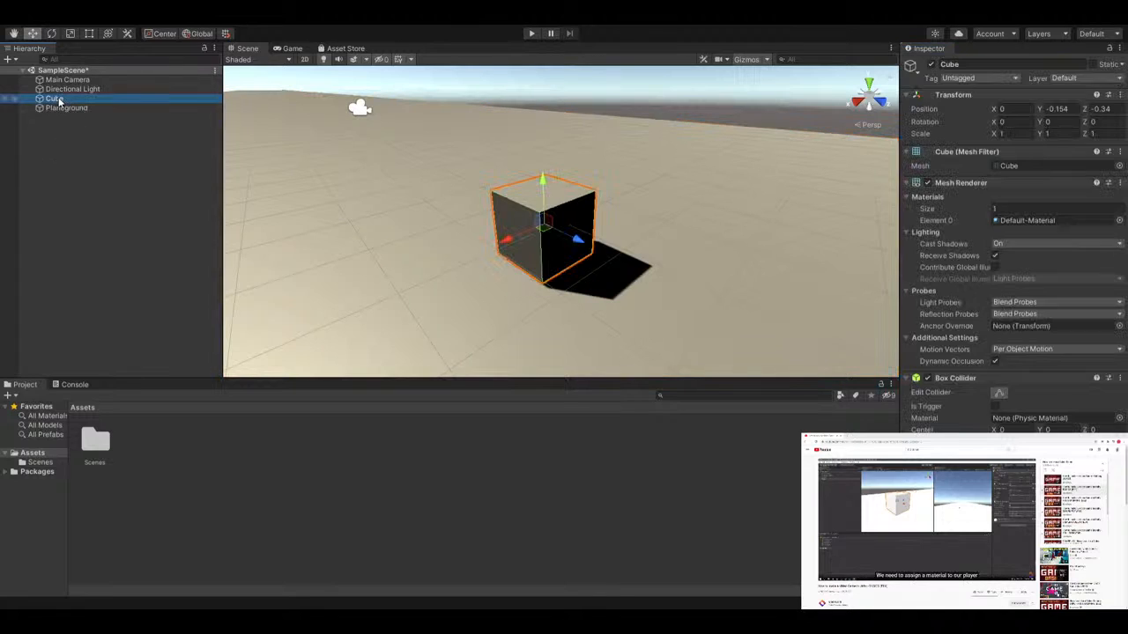
pyautogui.click(951, 64)
pyautogui.write('my dude')
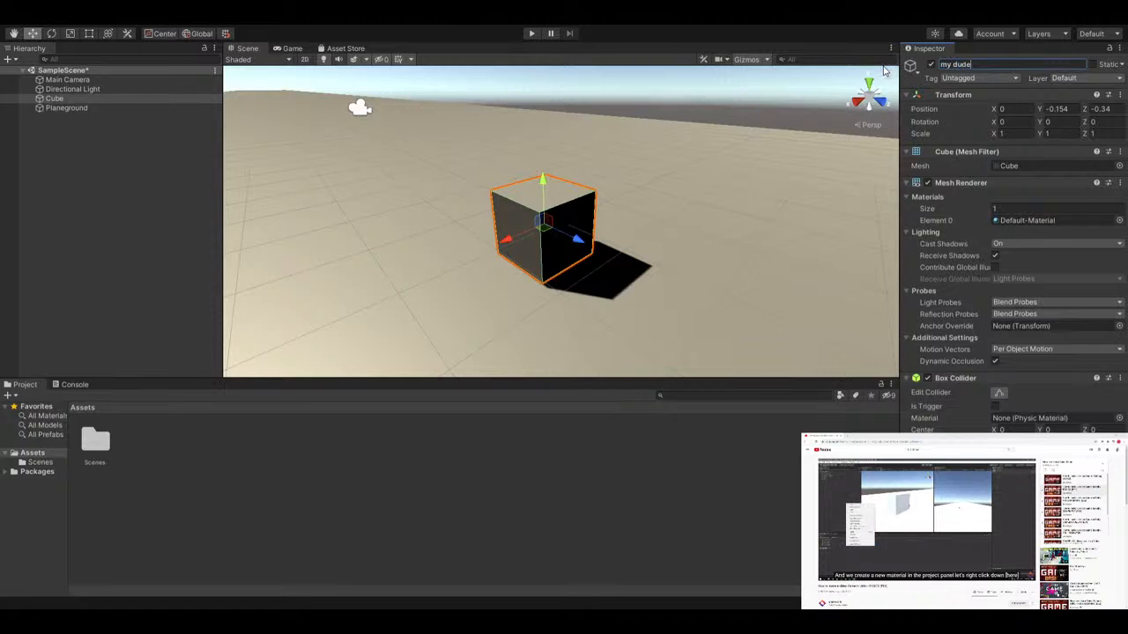
pyautogui.click(157, 208)
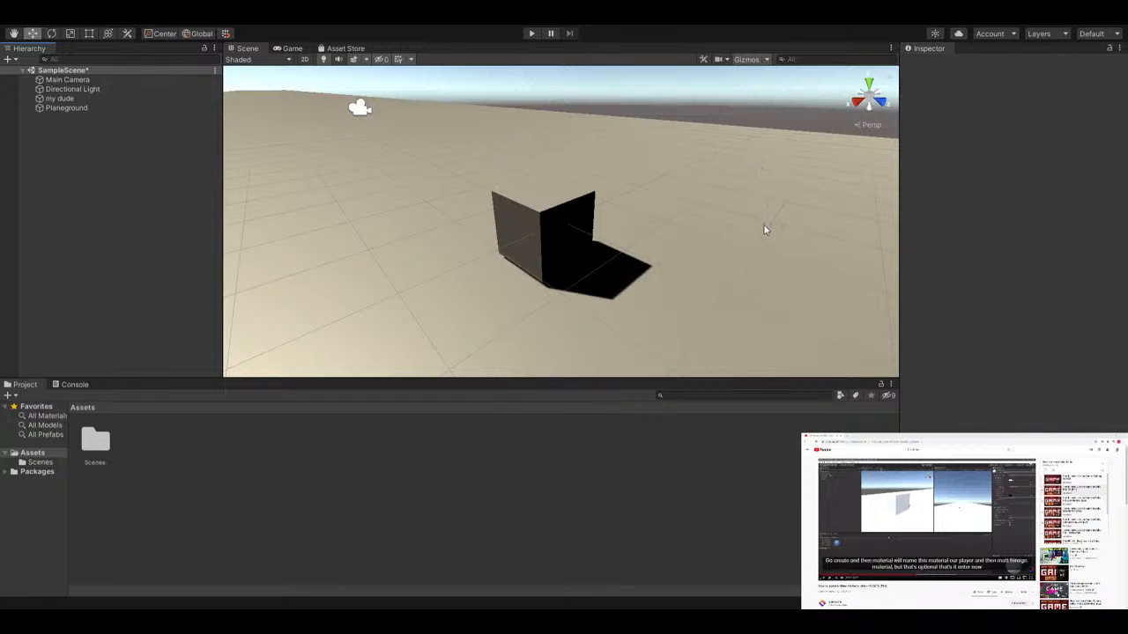
# Create a new material in the Assets folder and name it PLayer boi skin
pyautogui.click(757, 313)
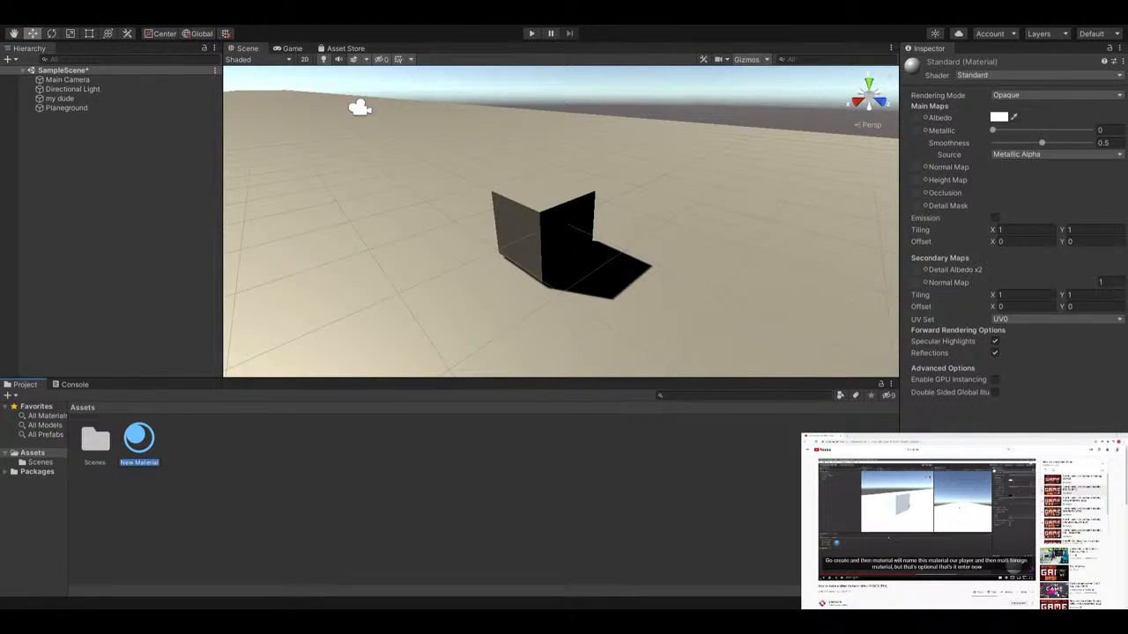
pyautogui.press('Return')
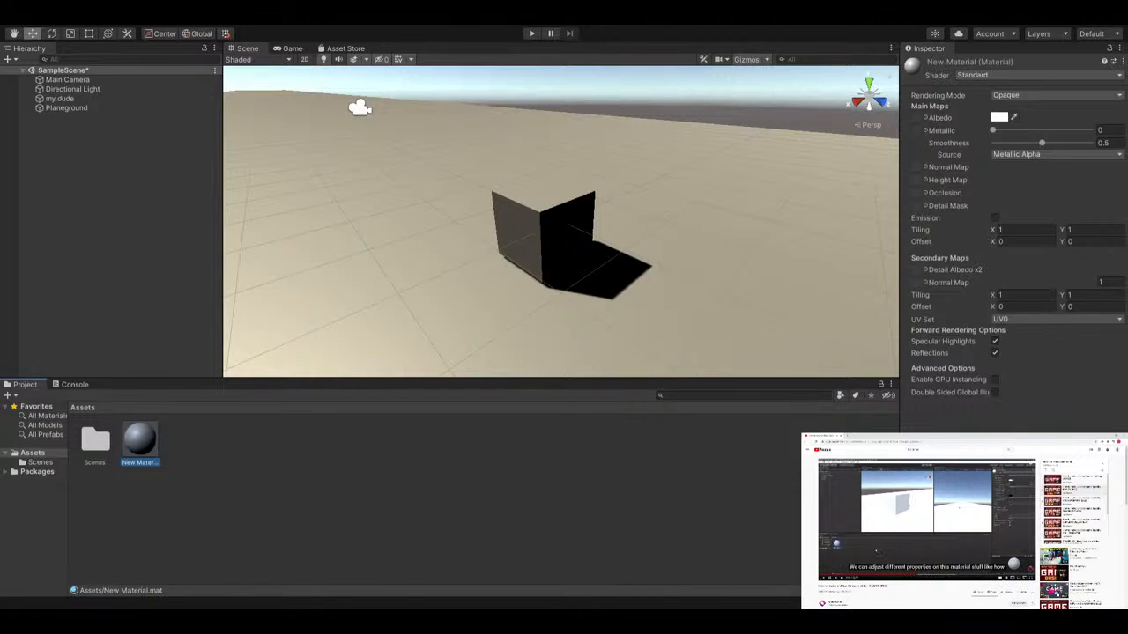
pyautogui.click(151, 465)
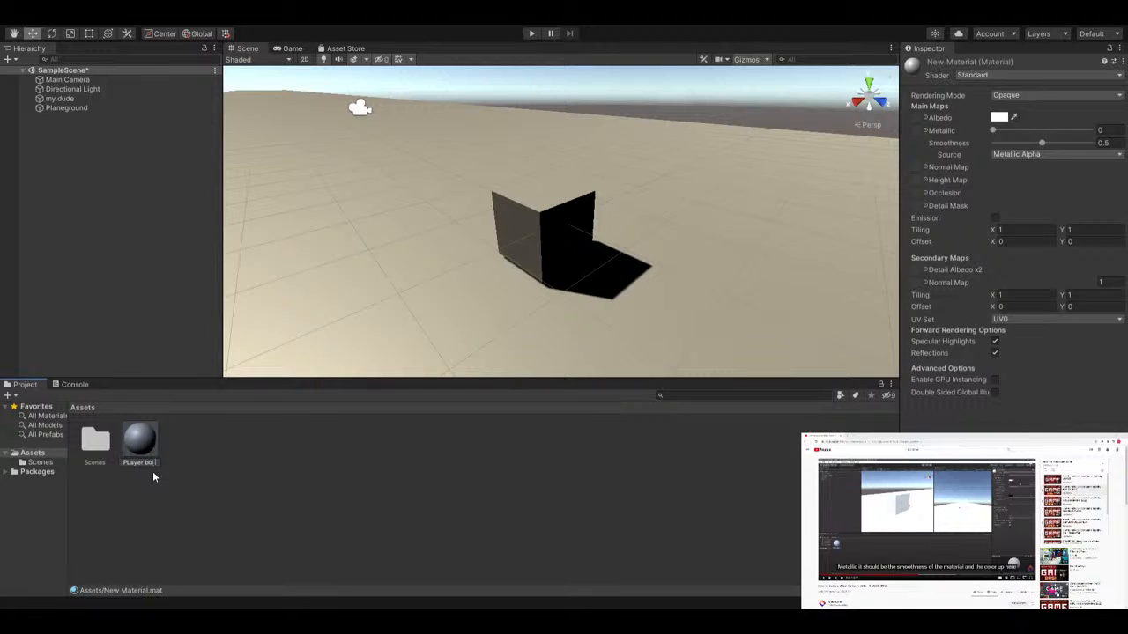
pyautogui.write('P')
pyautogui.press('Return')
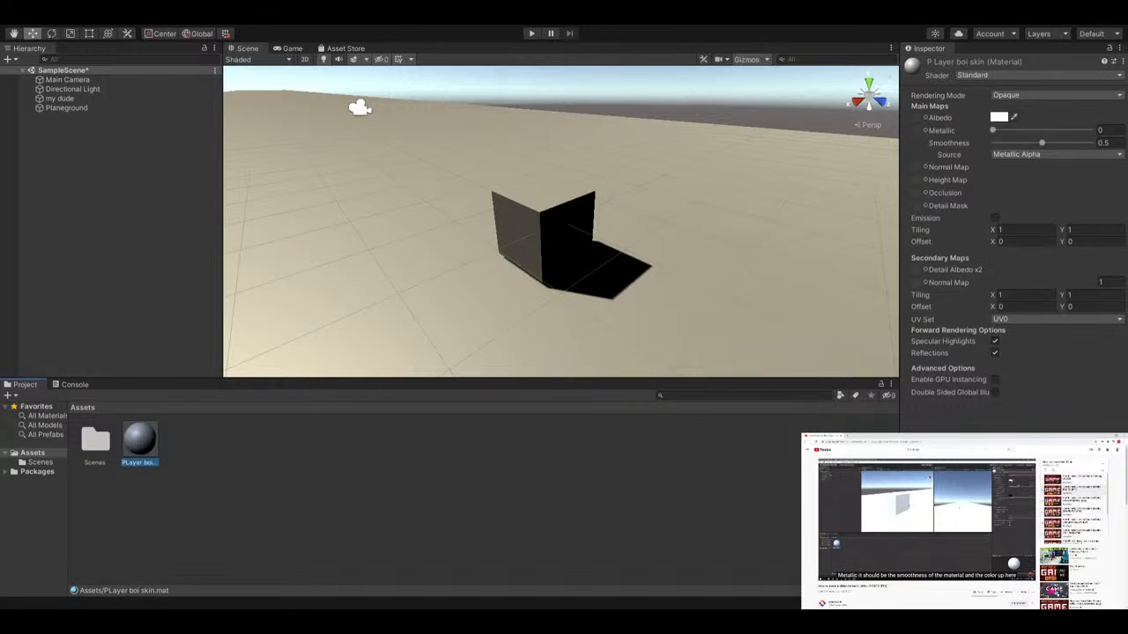
# Give the PLayer boi skin material a Metallic value of 1, a Smoothness of about 0.79 and a purple albedo color
pyautogui.moveTo(993, 130); pyautogui.dragTo(1119, 136)
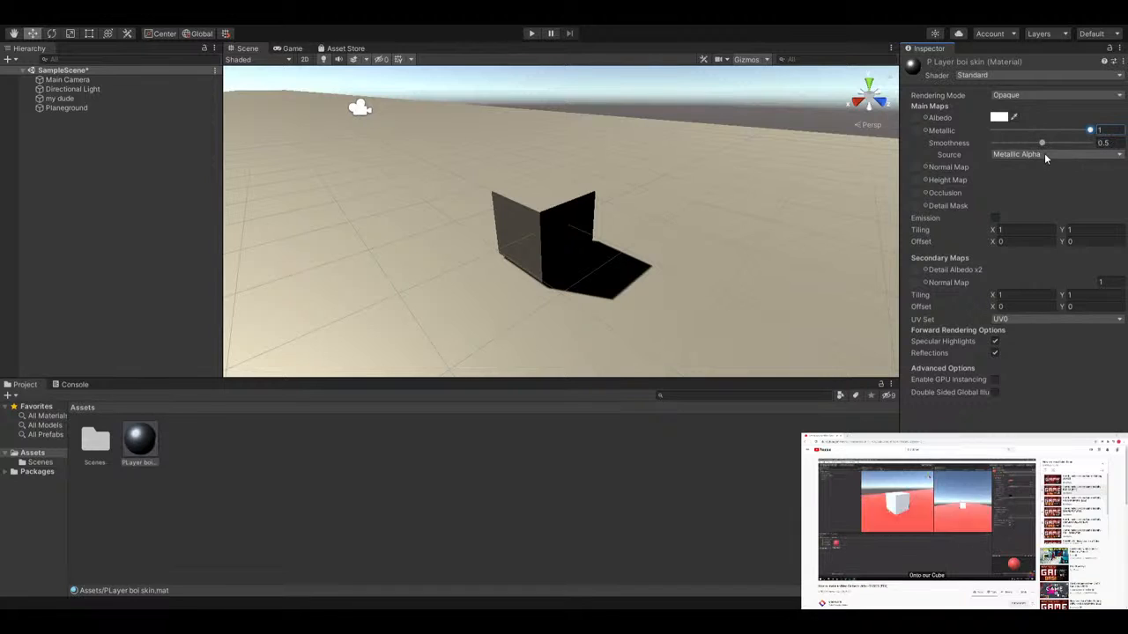
pyautogui.moveTo(1042, 142); pyautogui.dragTo(1070, 146)
pyautogui.click(1000, 118)
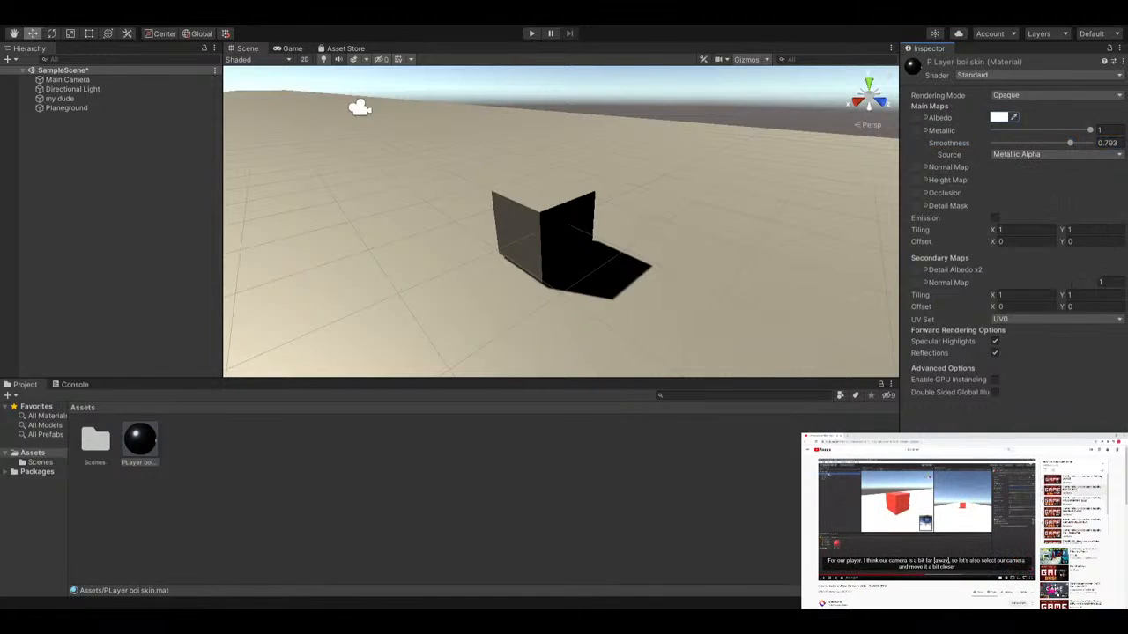
pyautogui.click(1013, 117)
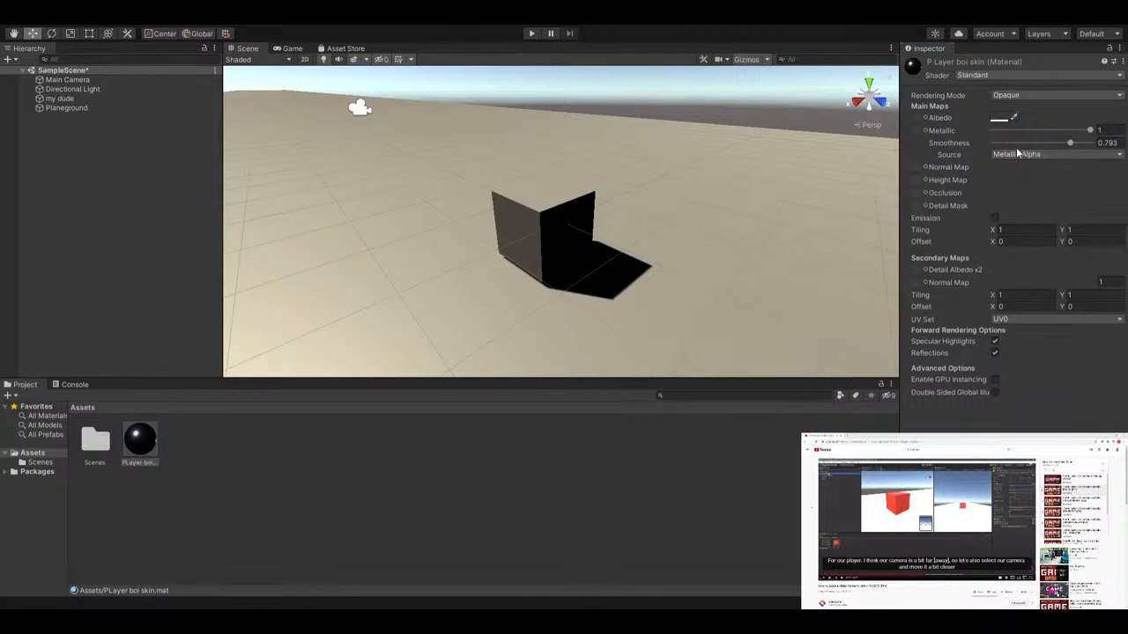
pyautogui.click(1000, 117)
pyautogui.moveTo(139, 440)
pyautogui.mouseDown()
pyautogui.moveTo(137, 451)
pyautogui.moveTo(508, 228)
pyautogui.moveTo(537, 221)
pyautogui.moveTo(239, 402)
pyautogui.moveTo(148, 434)
pyautogui.moveTo(317, 344)
pyautogui.moveTo(149, 416)
pyautogui.moveTo(143, 444)
pyautogui.mouseUp()
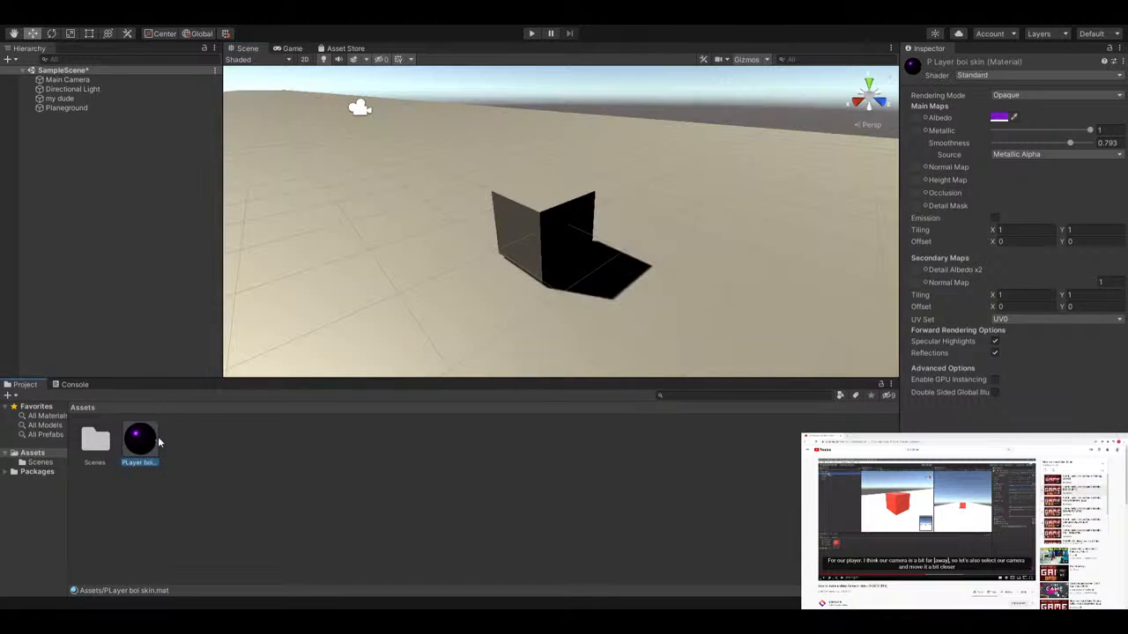
# Set the material's Metallic to 1 and Smoothness to about 0.62, and apply it to the ground plane
pyautogui.moveTo(1072, 132)
pyautogui.mouseDown()
pyautogui.moveTo(1045, 132)
pyautogui.moveTo(1053, 154)
pyautogui.moveTo(1023, 146)
pyautogui.moveTo(1092, 130)
pyautogui.mouseUp()
pyautogui.moveTo(1022, 143); pyautogui.dragTo(1055, 146)
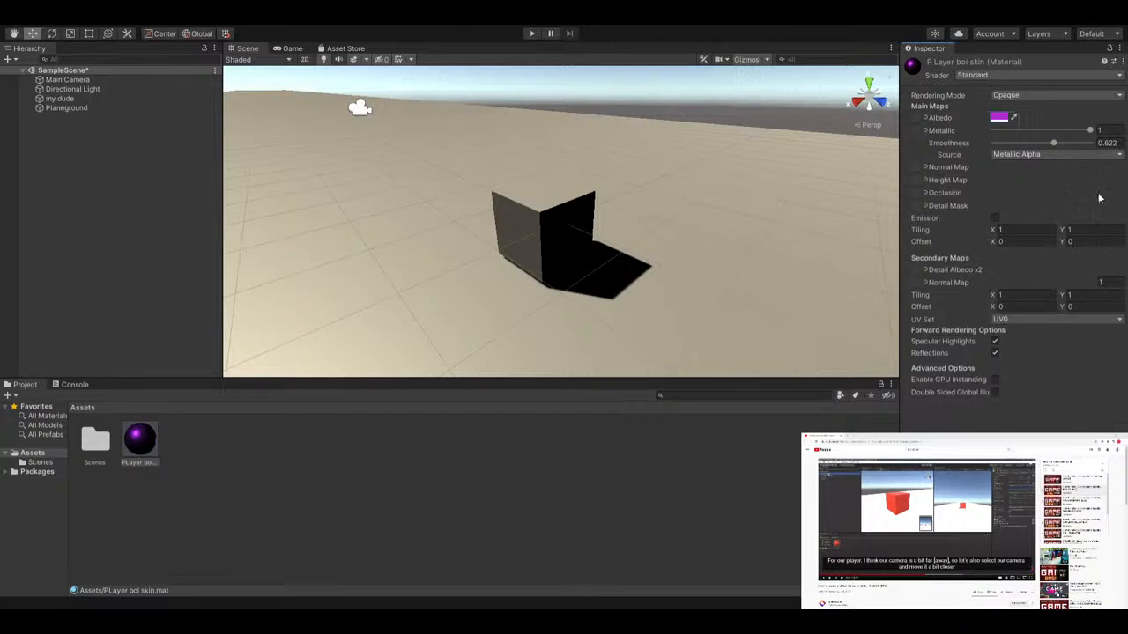
pyautogui.moveTo(140, 447); pyautogui.dragTo(491, 274)
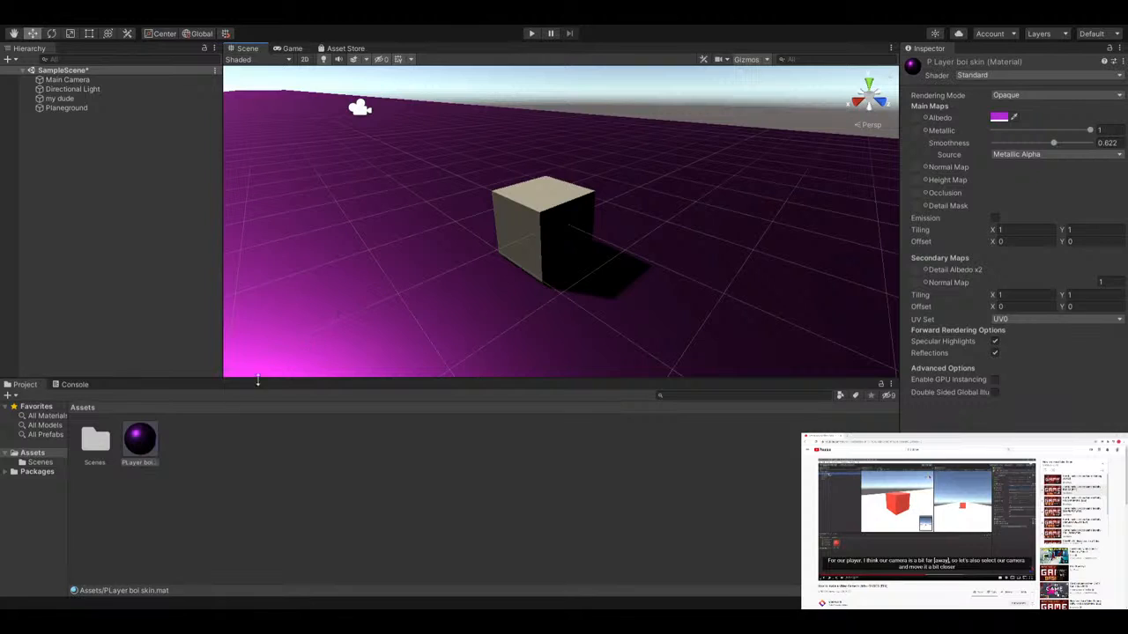
# Rename the purple material in the Assets folder as Road
pyautogui.click(141, 464)
pyautogui.write('not')
pyautogui.press('BackSpace')
pyautogui.press('BackSpace')
pyautogui.write('grOAD')
pyautogui.press('BackSpace')
pyautogui.press('BackSpace')
pyautogui.press('BackSpace')
pyautogui.press('BackSpace')
pyautogui.write('rOAD')
pyautogui.press('BackSpace')
pyautogui.press('BackSpace')
pyautogui.press('BackSpace')
pyautogui.press('BackSpace')
pyautogui.write('Roa')
pyautogui.press('Return')
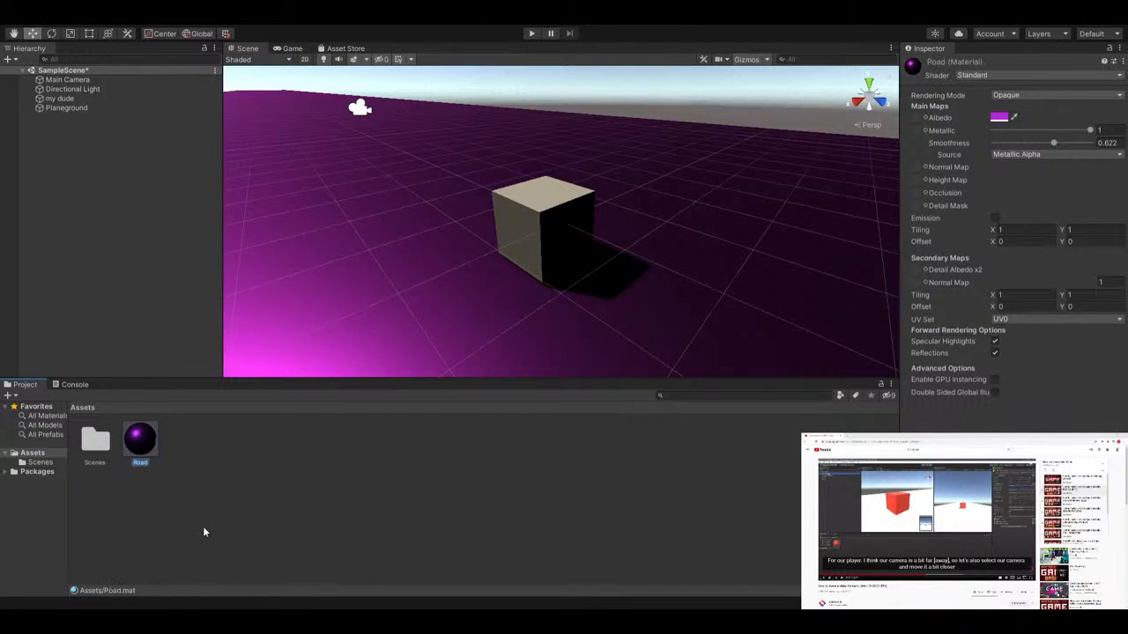
# Create another material in the Assets folder and name it PLaye boi
pyautogui.click(231, 531)
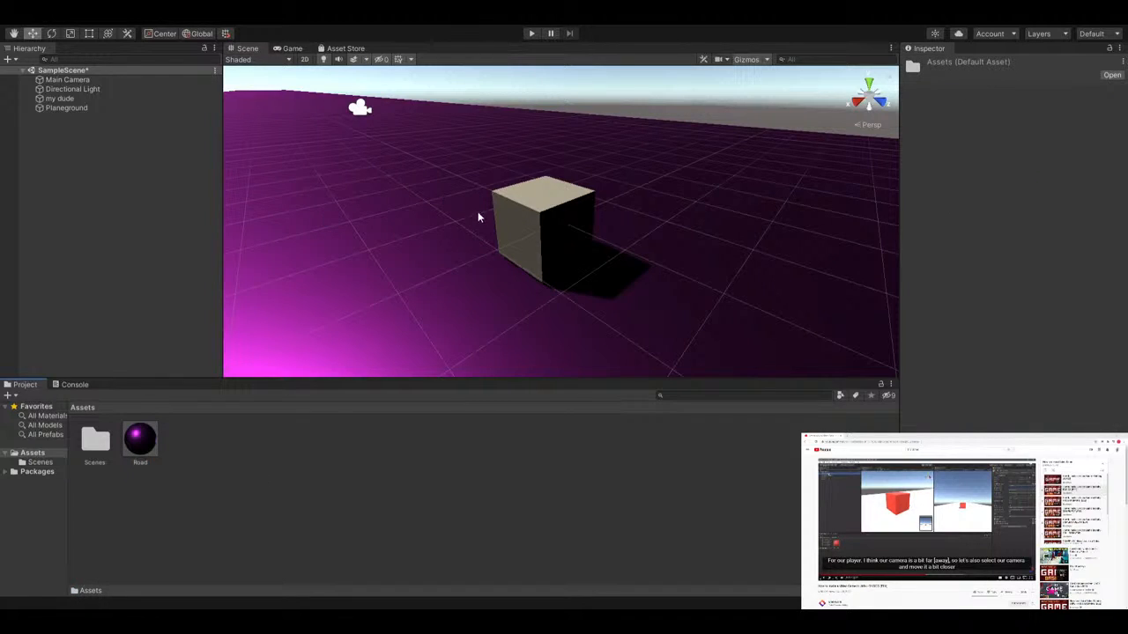
pyautogui.click(466, 325)
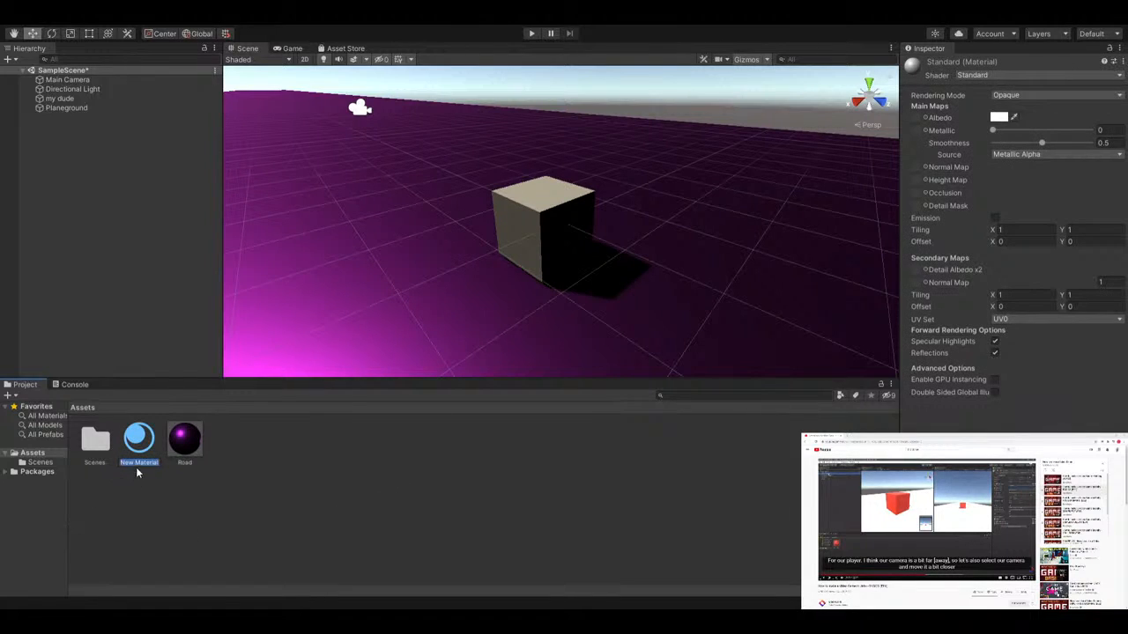
pyautogui.write('PLayer bod')
pyautogui.press('Return')
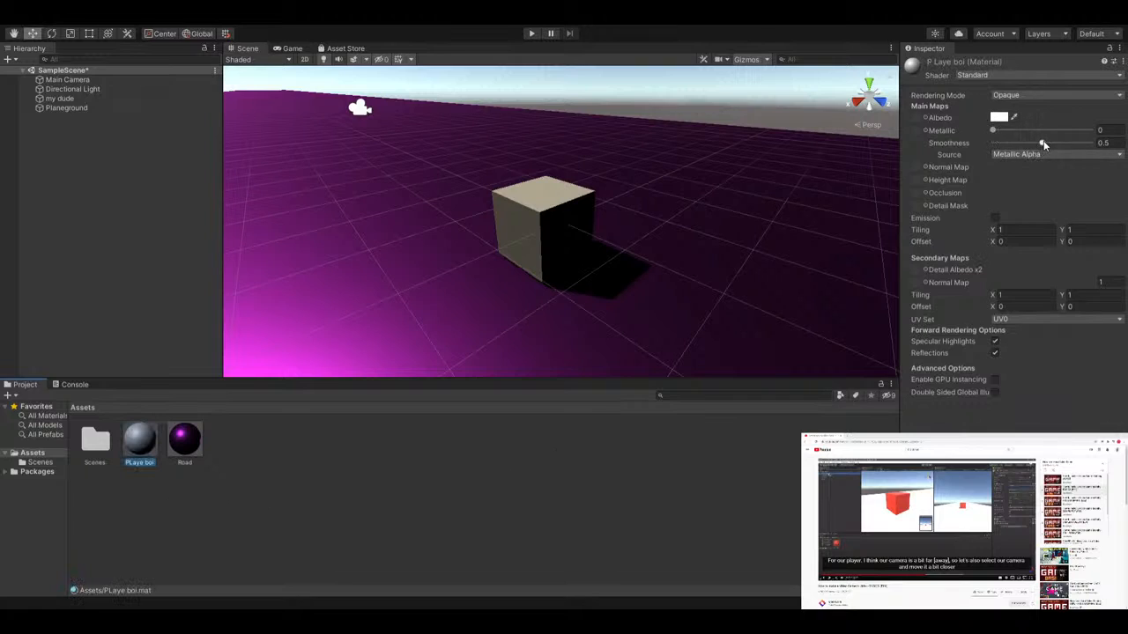
# Give the PLaye boi material a bright red albedo color and apply it to the player cube
pyautogui.click(1002, 119)
pyautogui.moveTo(1035, 185); pyautogui.dragTo(1082, 184)
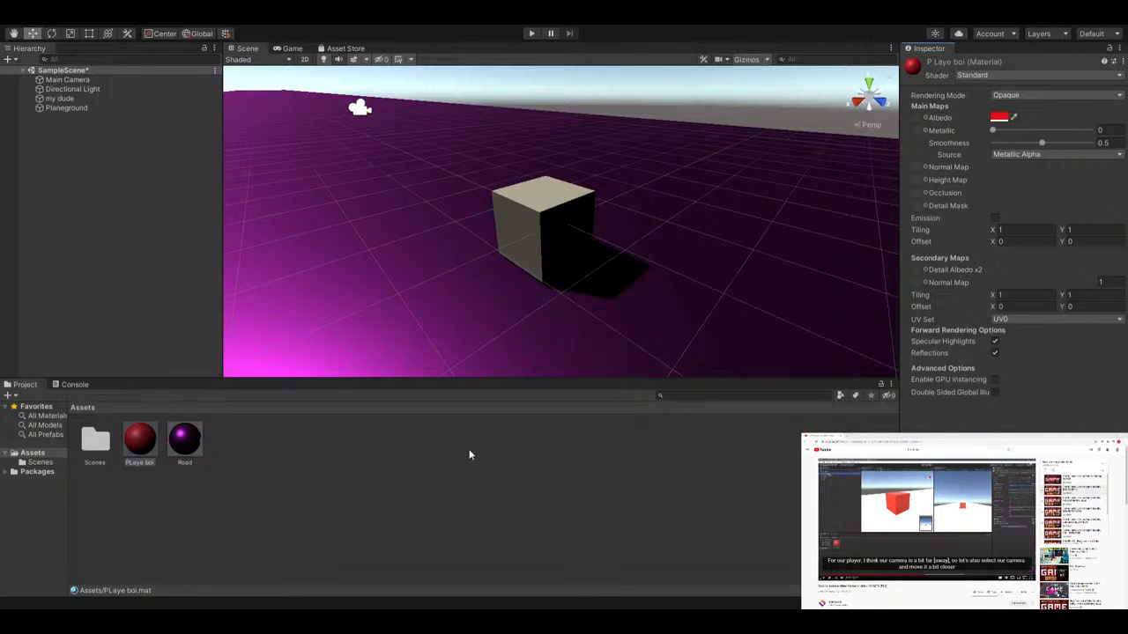
pyautogui.moveTo(139, 439); pyautogui.dragTo(541, 233)
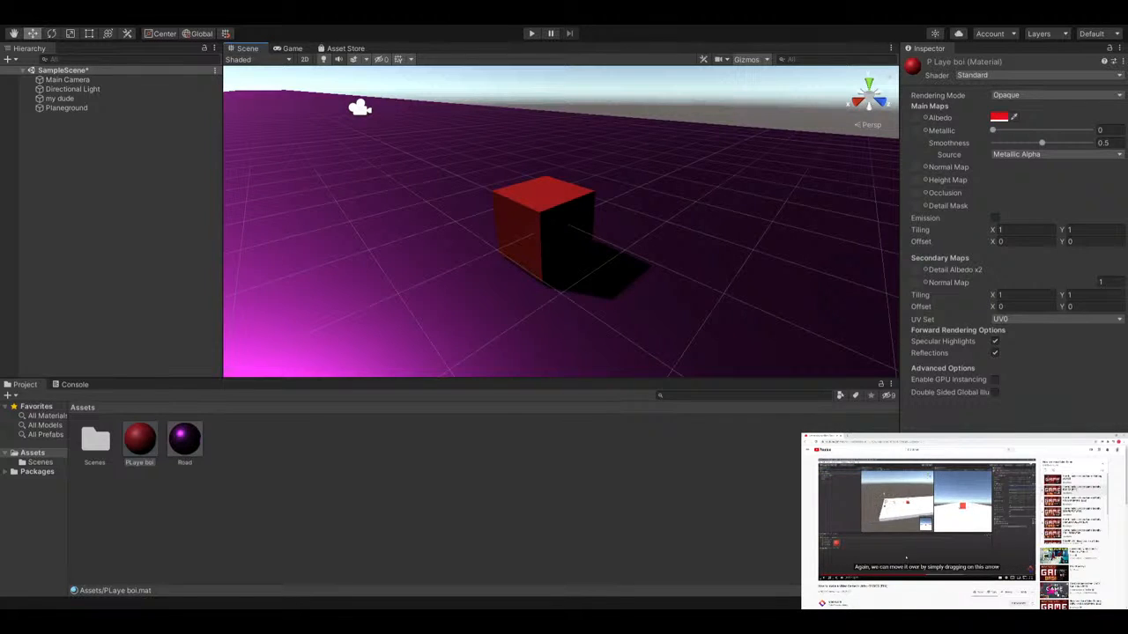
# Lower the Main Camera towards the ground to about Y 0.09, at about Z -10.02
pyautogui.scroll(-5, 560, 222)
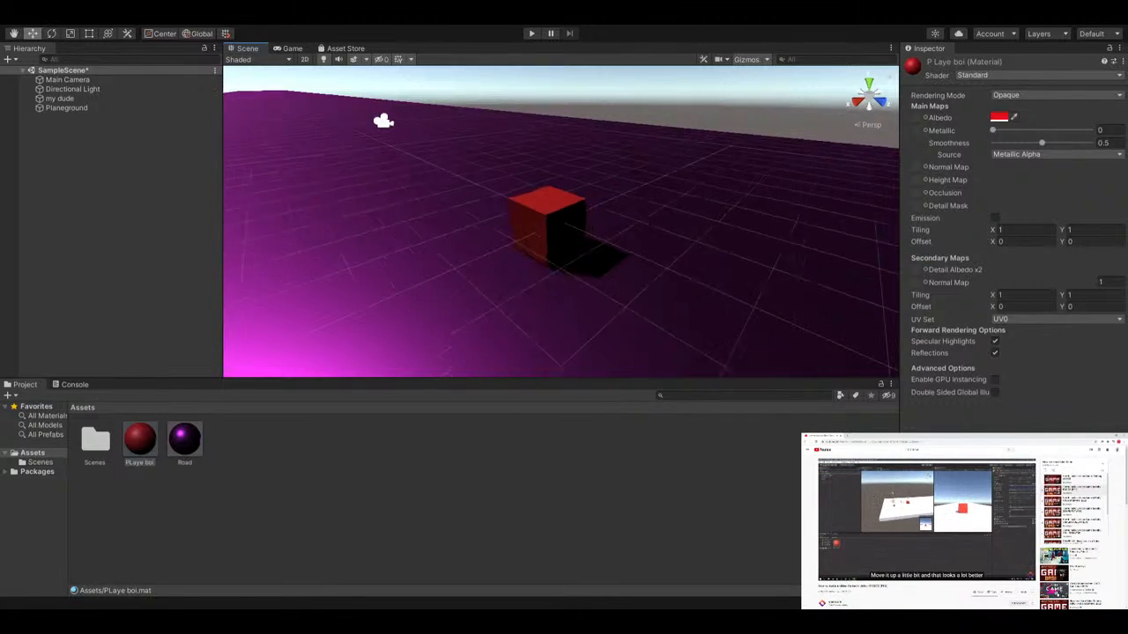
pyautogui.click(425, 145)
pyautogui.moveTo(427, 146)
pyautogui.mouseDown()
pyautogui.moveTo(660, 221)
pyautogui.moveTo(625, 249)
pyautogui.moveTo(516, 179)
pyautogui.moveTo(431, 162)
pyautogui.mouseUp()
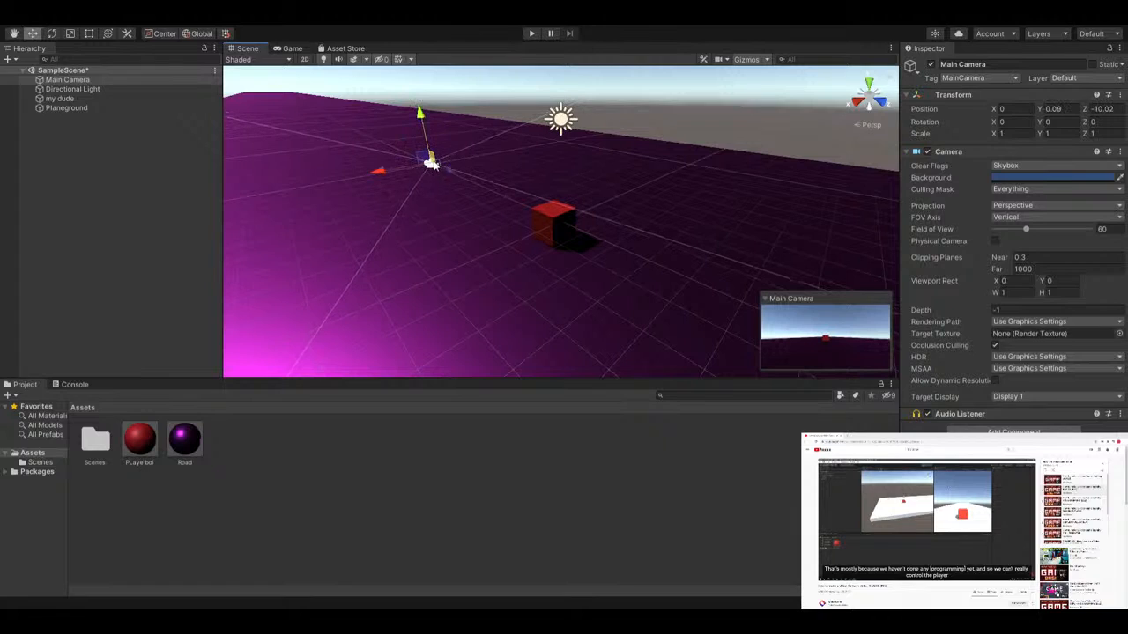
# Run the scene in play mode to view it through the lowered camera, and stop the run
pyautogui.click(532, 34)
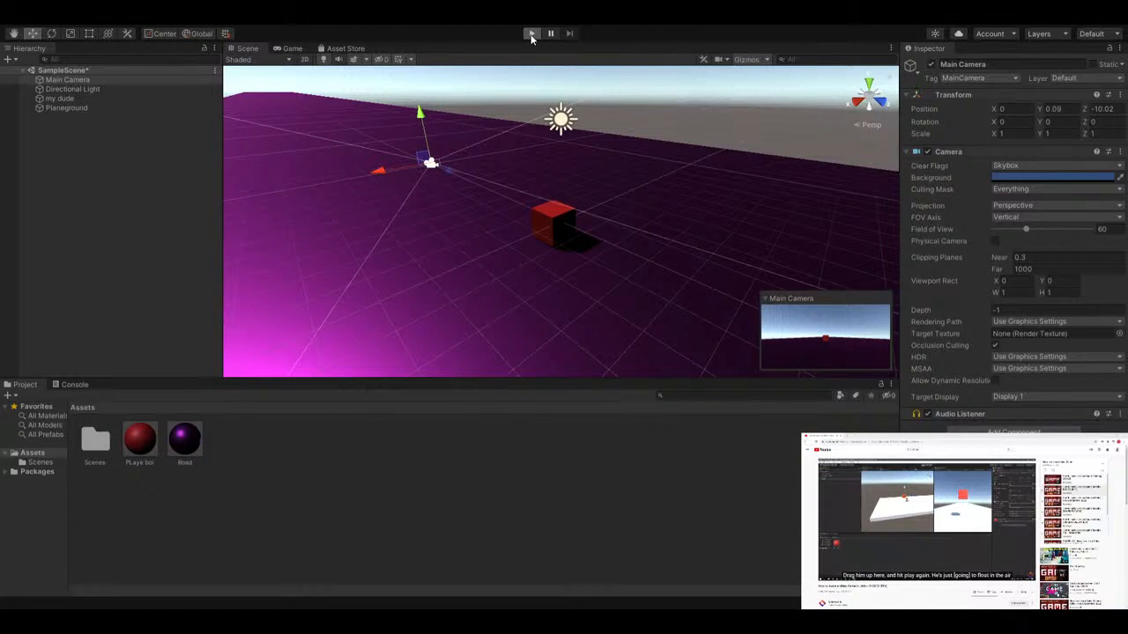
pyautogui.click(532, 33)
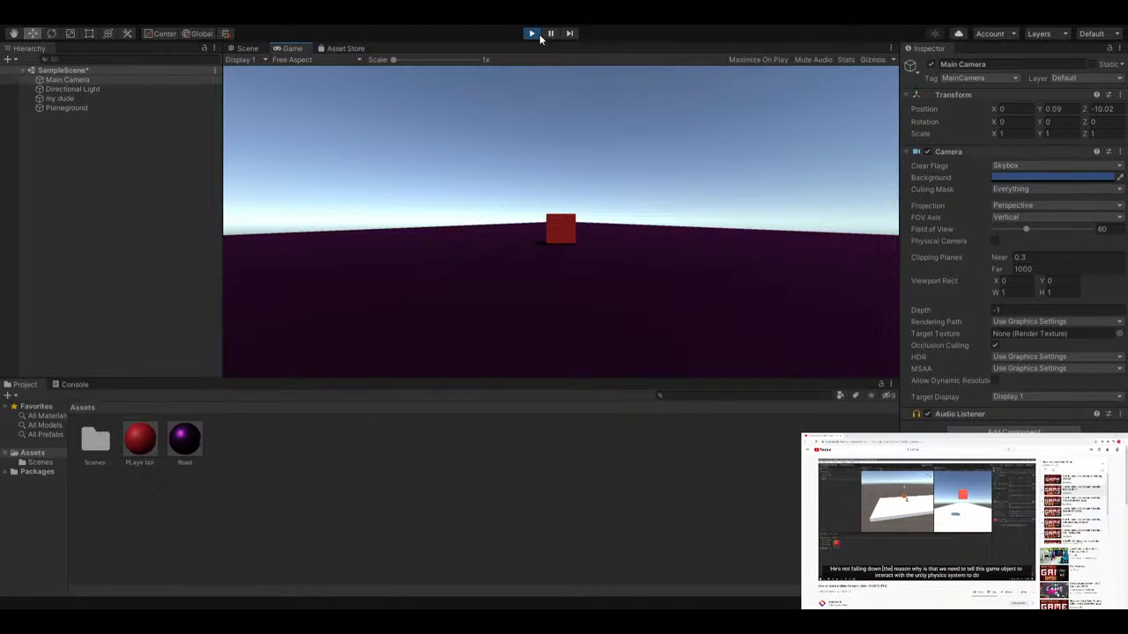
pyautogui.click(532, 35)
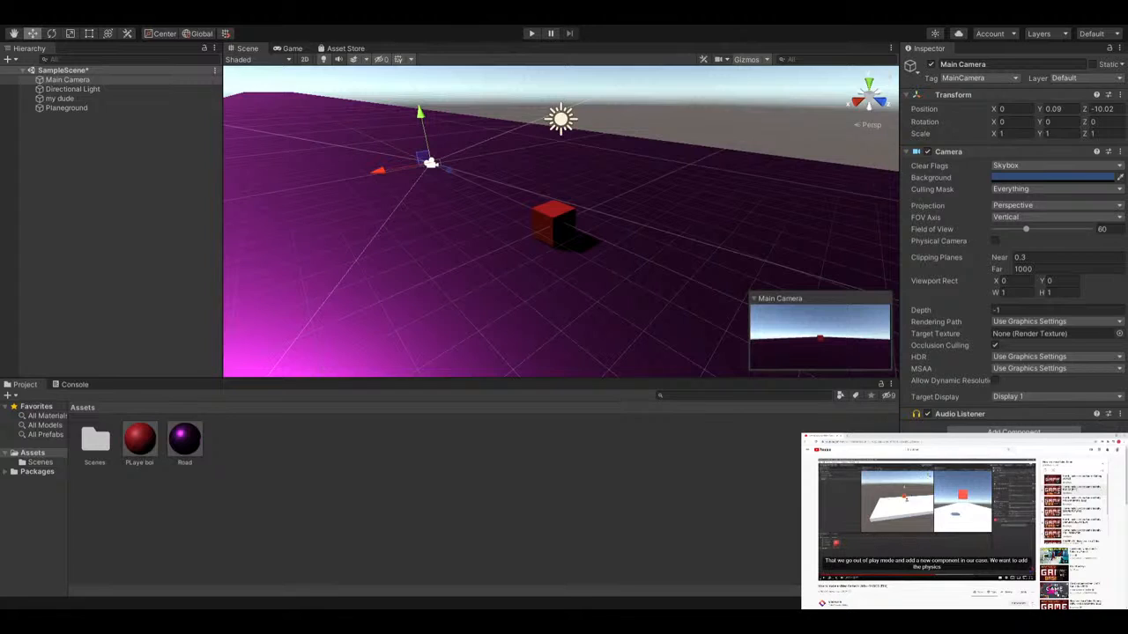
# Select the my dude cube and test the scene in play mode, returning to editing after the check
pyautogui.click(557, 222)
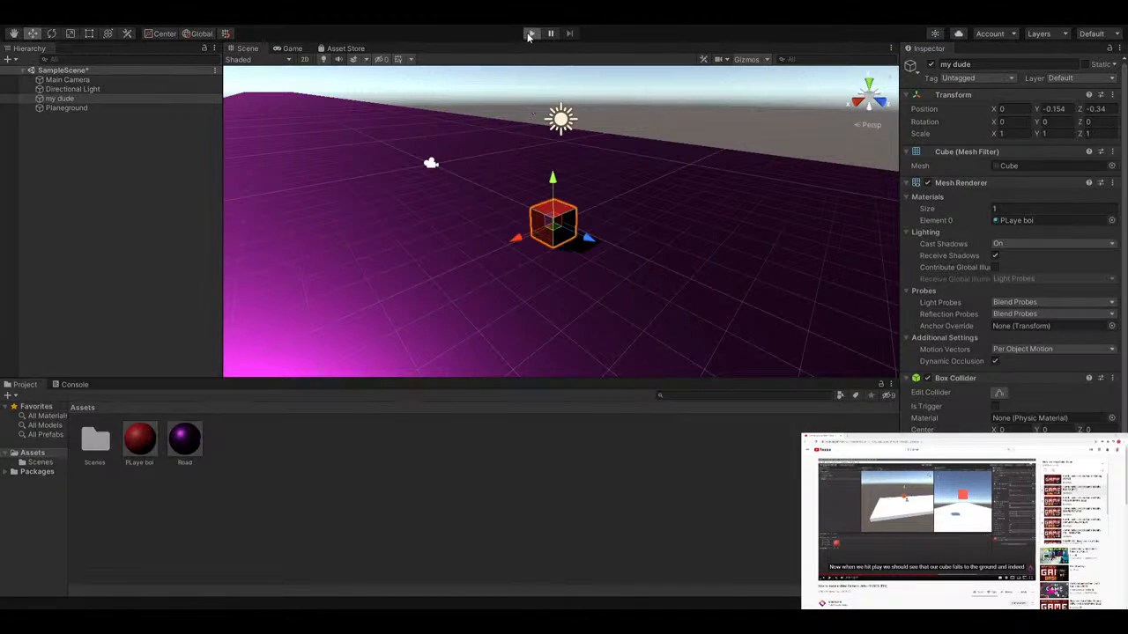
pyautogui.click(532, 36)
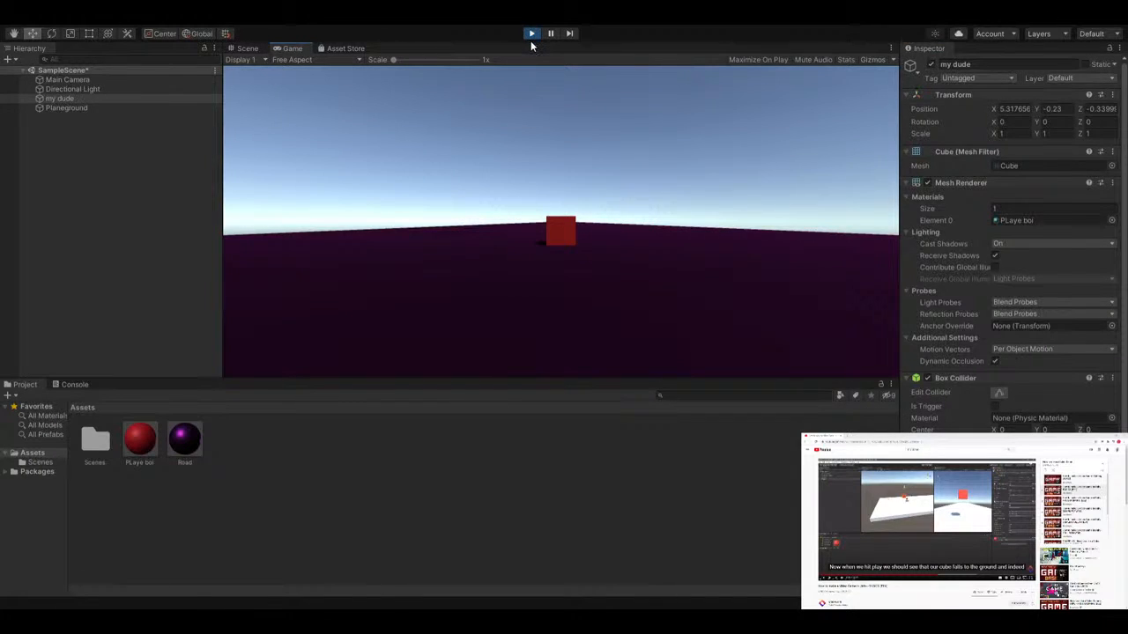
pyautogui.click(532, 35)
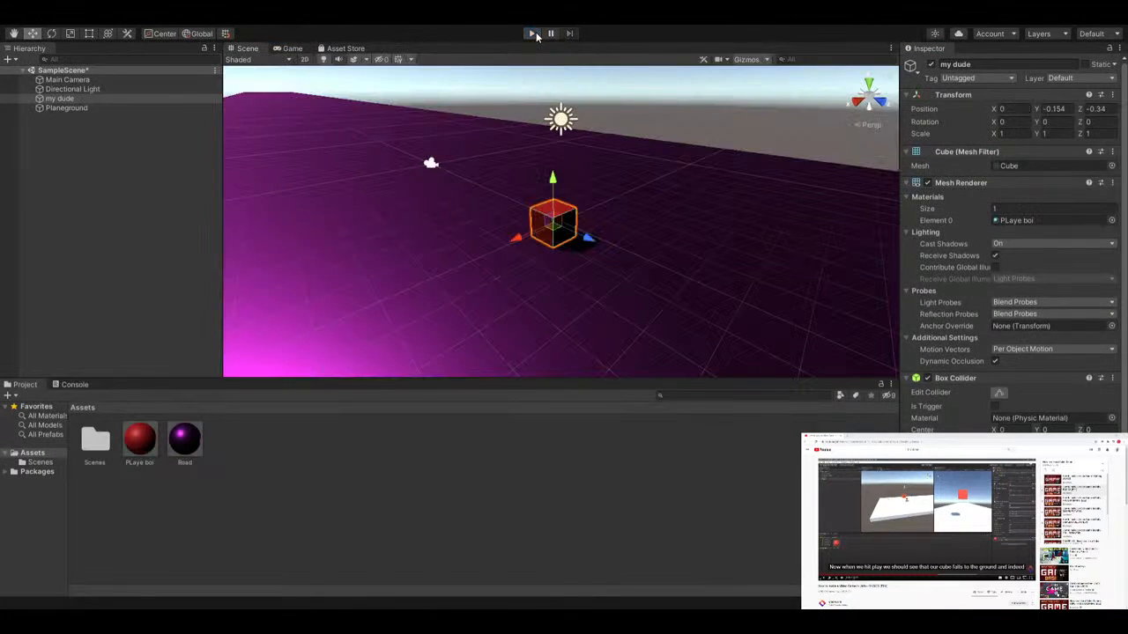
# Raise the my dude cube above the ground to about Y 2.81 and test its fall in play mode
pyautogui.moveTo(552, 179); pyautogui.dragTo(552, 76)
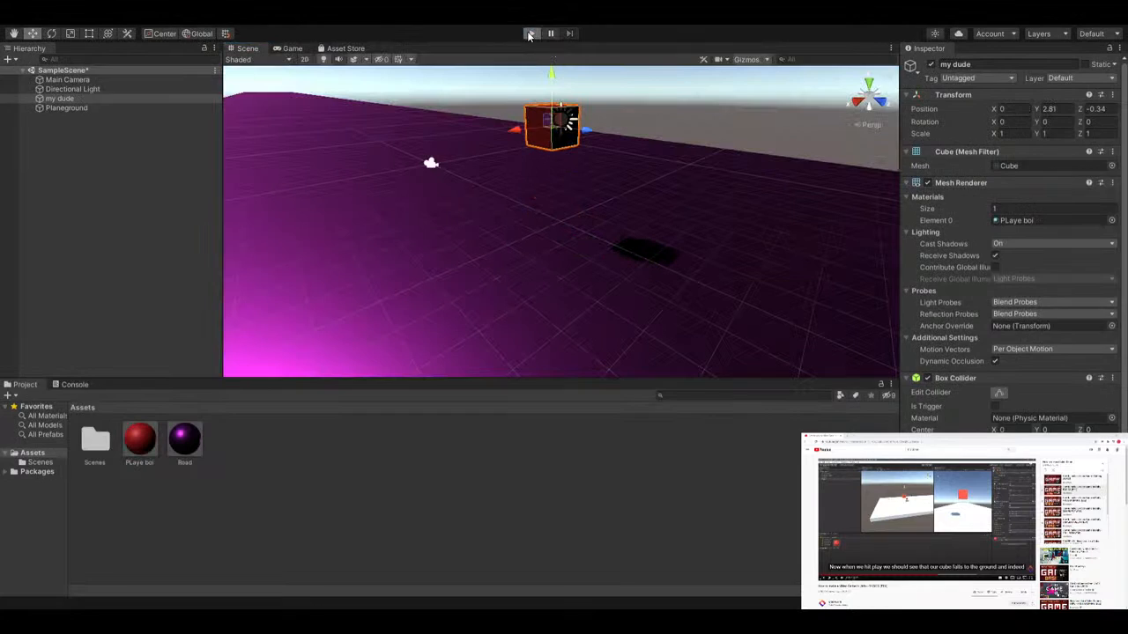
pyautogui.click(531, 35)
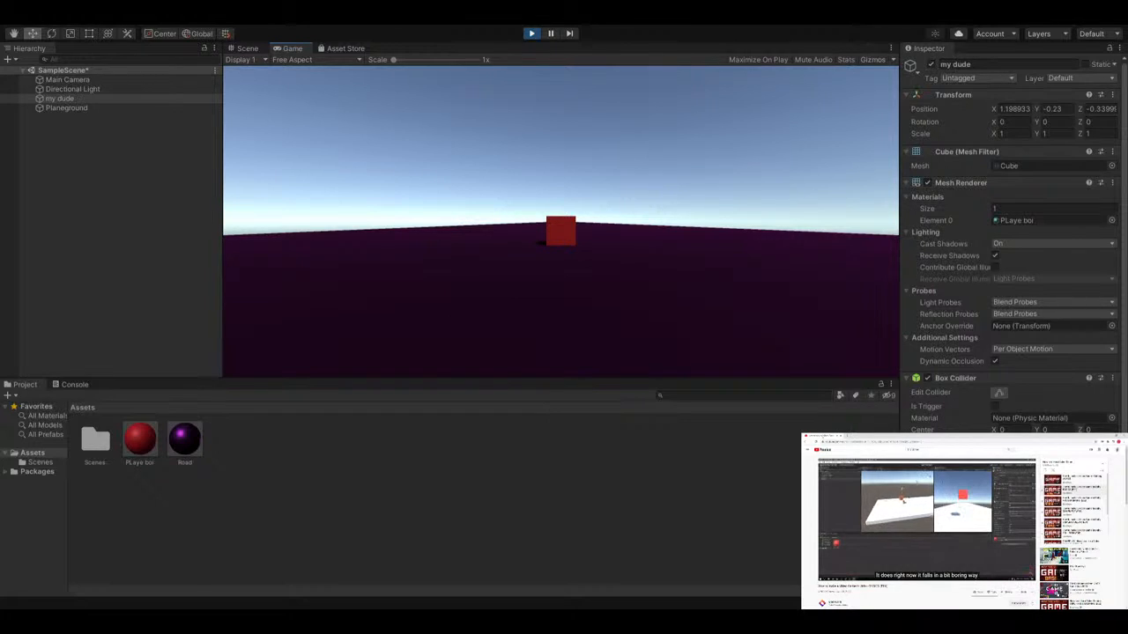
pyautogui.click(534, 34)
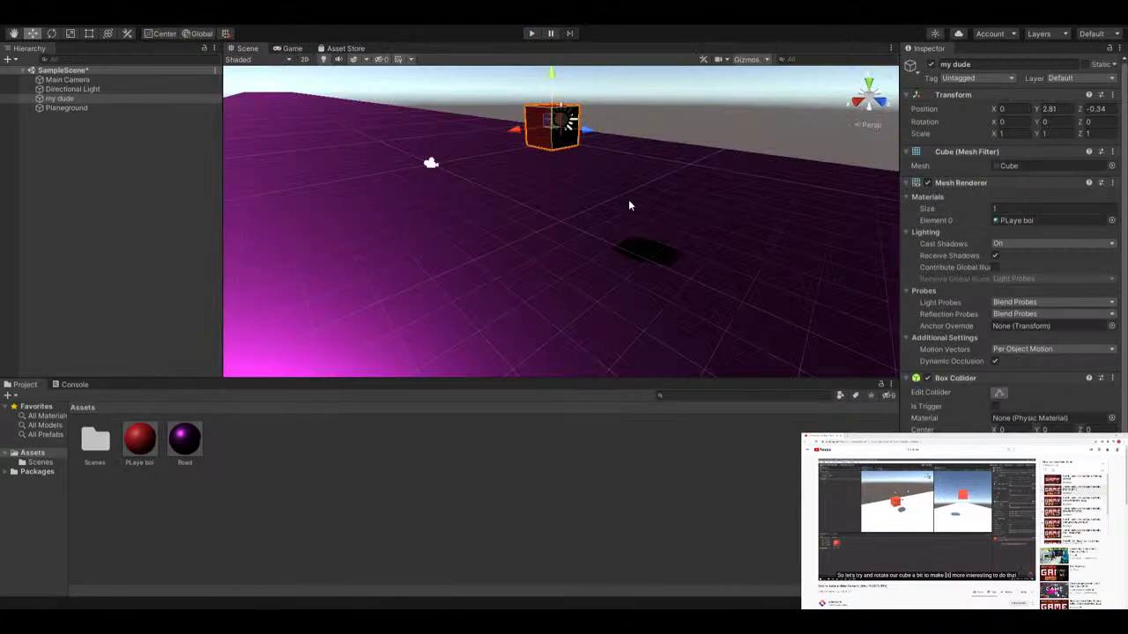
# Move the Main Camera up and slightly sideways to about X -0.67, Y 2.22
pyautogui.click(477, 192)
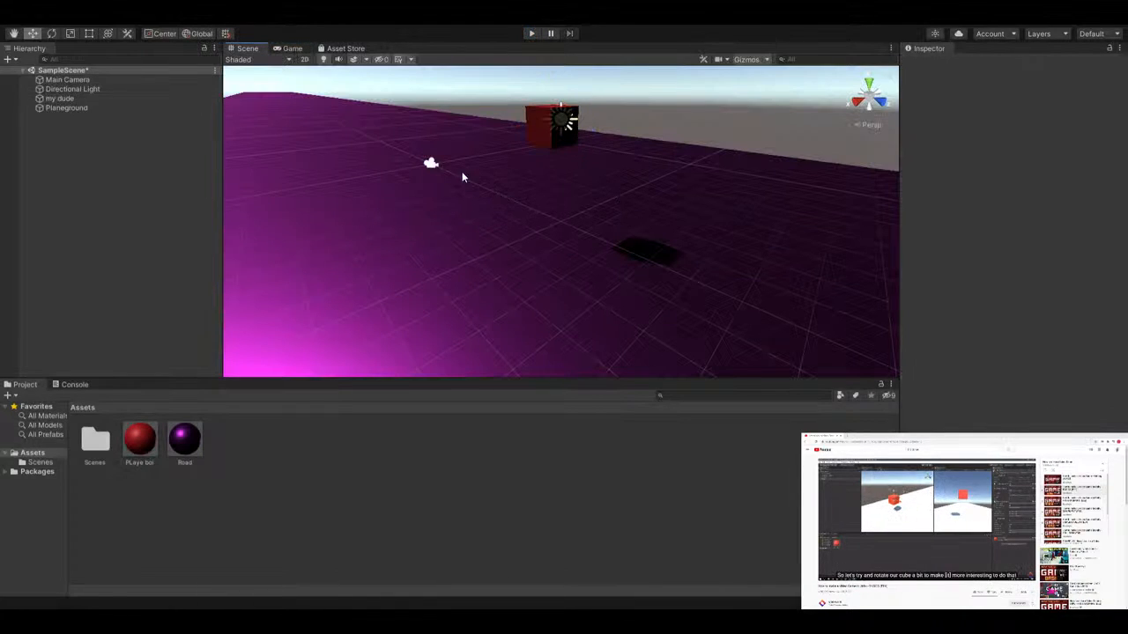
pyautogui.click(430, 163)
pyautogui.moveTo(430, 163); pyautogui.dragTo(436, 121)
pyautogui.moveTo(452, 146)
pyautogui.mouseDown(button='right')
pyautogui.moveTo(455, 156)
pyautogui.moveTo(494, 154)
pyautogui.moveTo(444, 146)
pyautogui.mouseUp(button='right')
pyautogui.scroll(4, 429, 146)
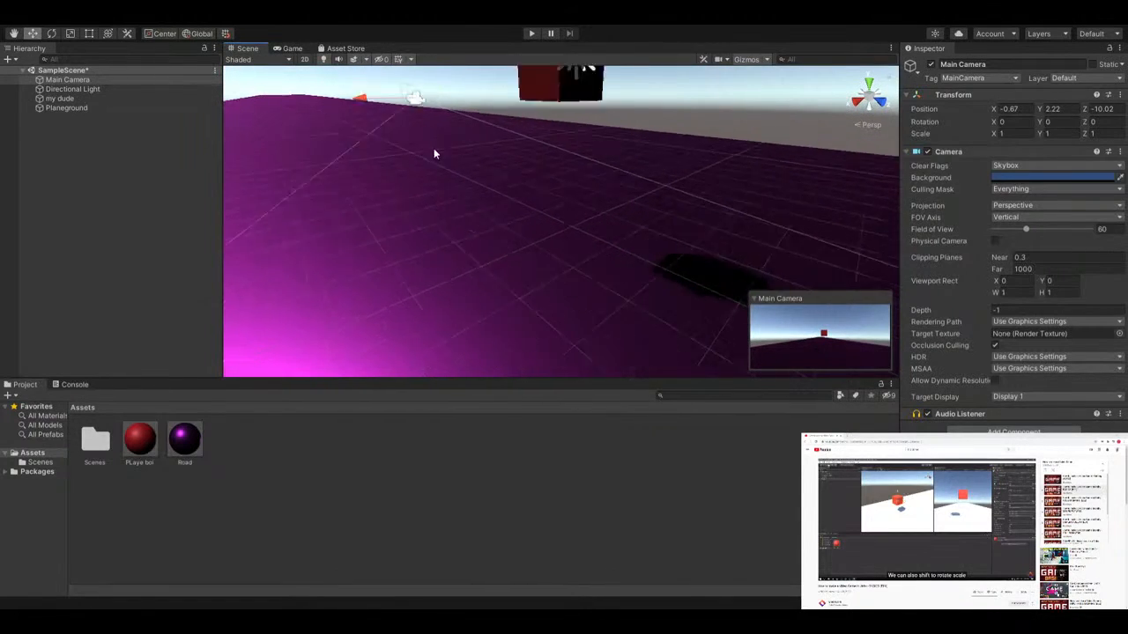
pyautogui.scroll(-5, 434, 145)
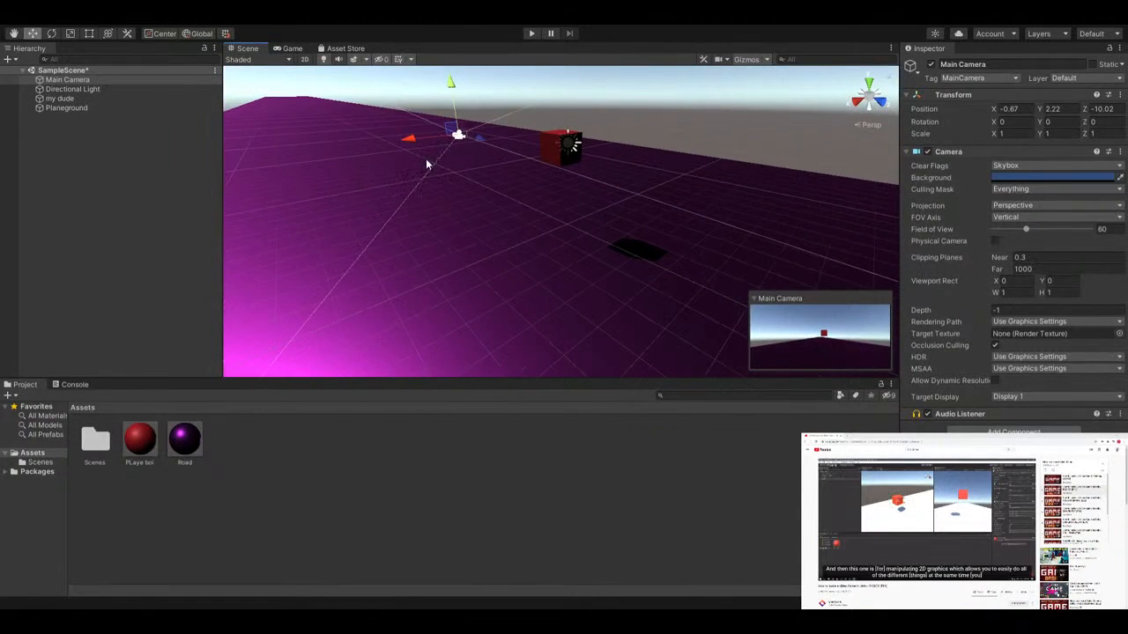
# Raise the Directional Light high above the cube to about Y 8.39
pyautogui.moveTo(444, 168); pyautogui.dragTo(320, 99, button='right')
pyautogui.scroll(3, 473, 196)
pyautogui.moveTo(477, 198); pyautogui.dragTo(933, 217, button='right')
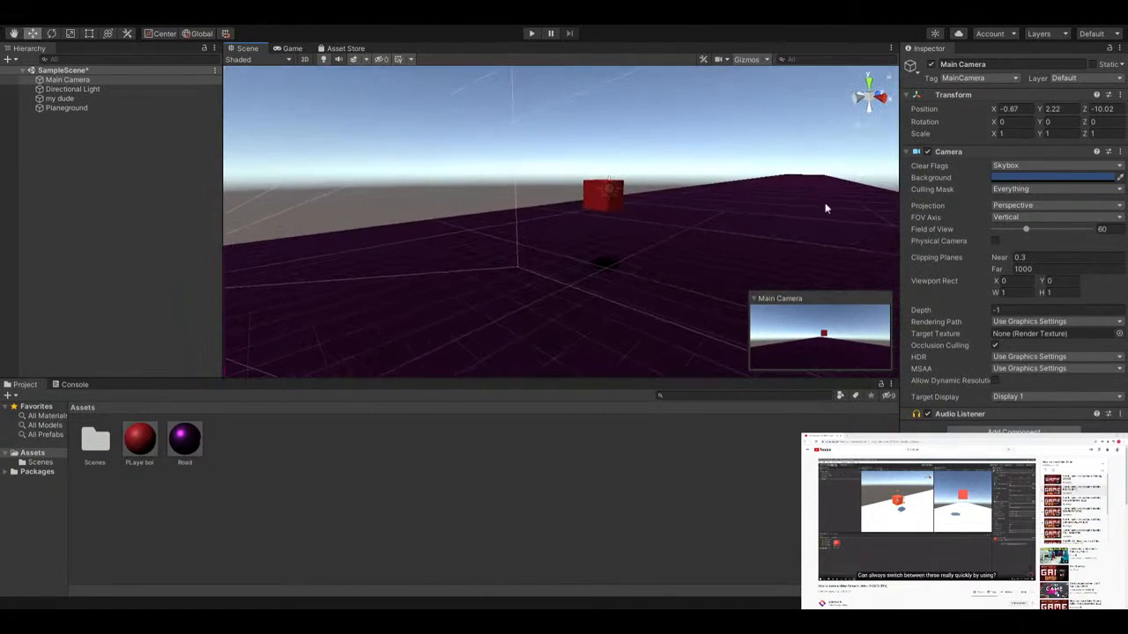
pyautogui.click(597, 198)
pyautogui.click(606, 200)
pyautogui.moveTo(608, 151); pyautogui.dragTo(604, 47)
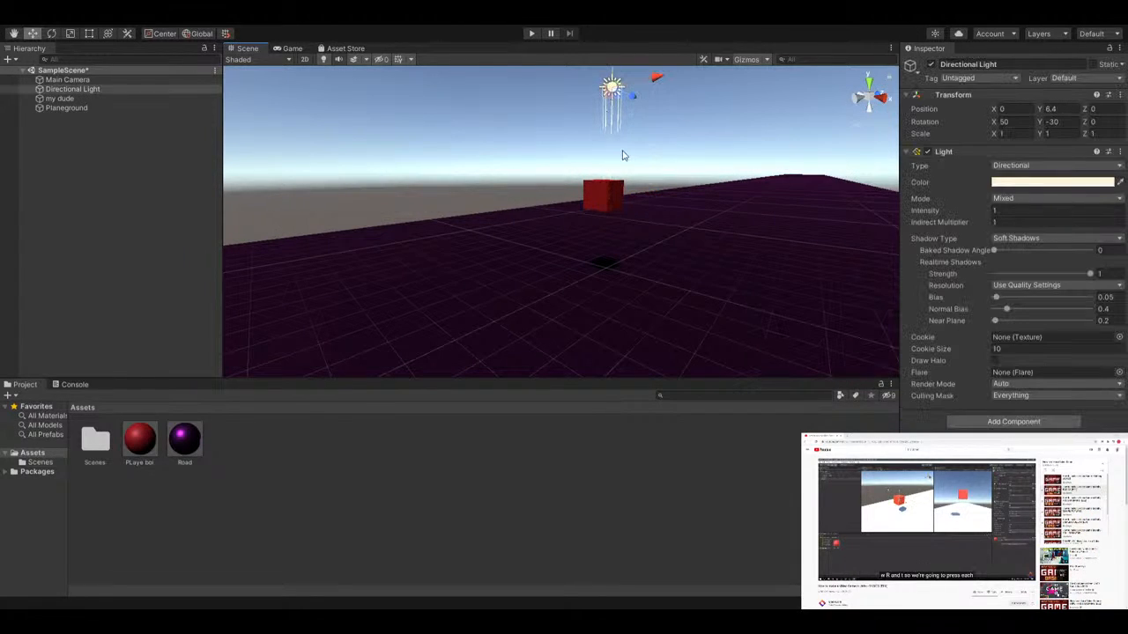
pyautogui.scroll(-3, 590, 141)
pyautogui.moveTo(590, 141); pyautogui.dragTo(591, 108)
# Switch to the Rotate tool and inspect the properties of the cube, the Directional Light and the PLaye boi material
pyautogui.press('e')
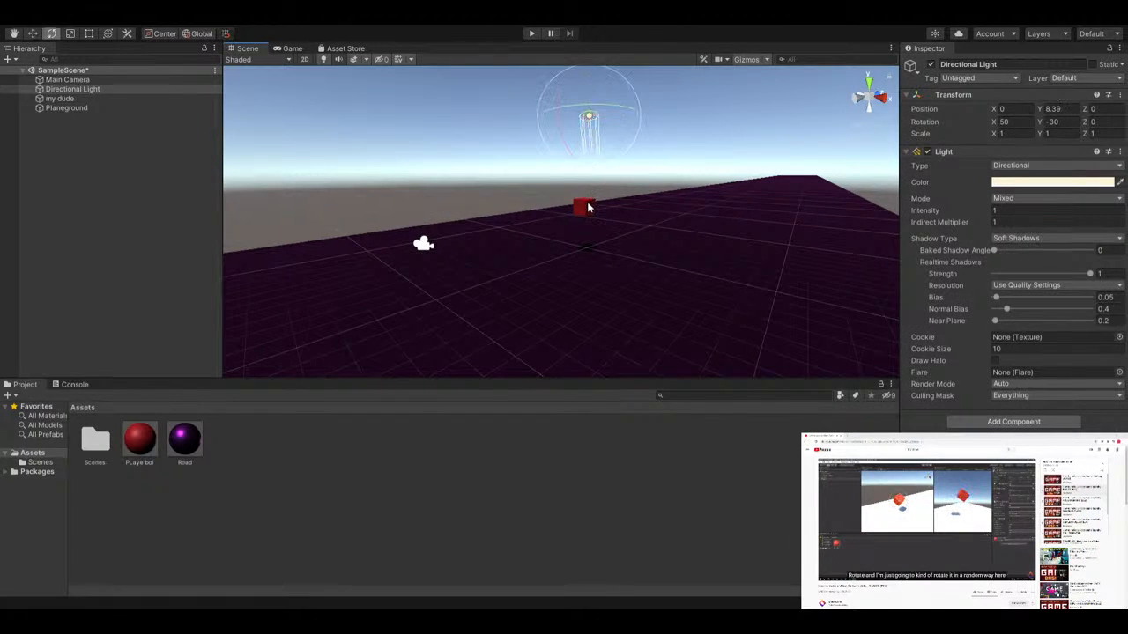
pyautogui.click(585, 210)
pyautogui.click(469, 166)
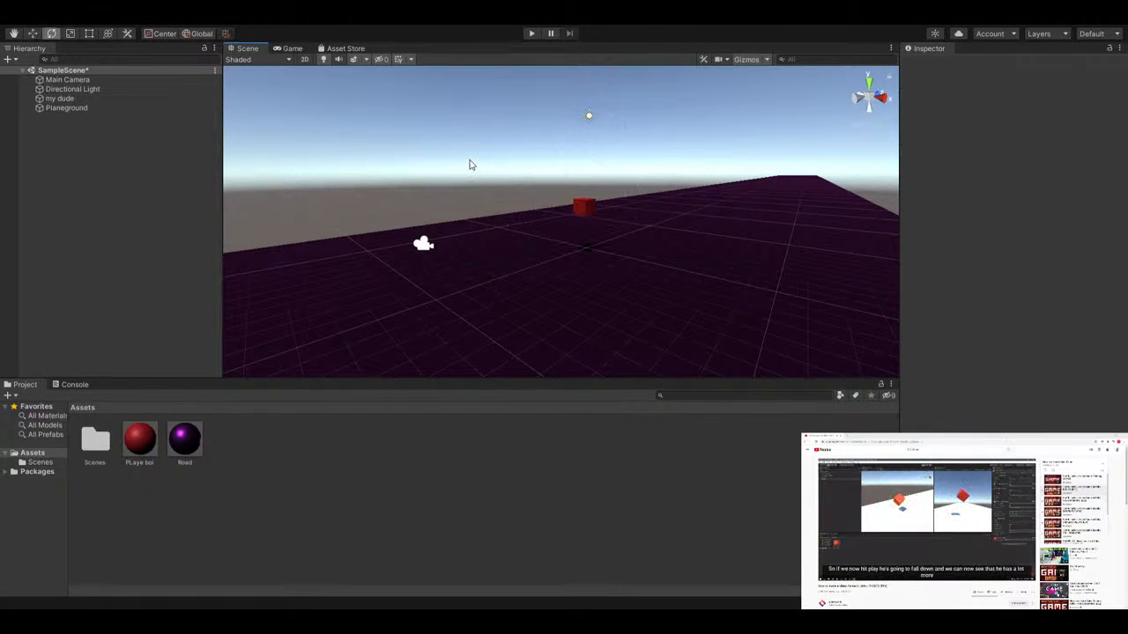
pyautogui.click(582, 205)
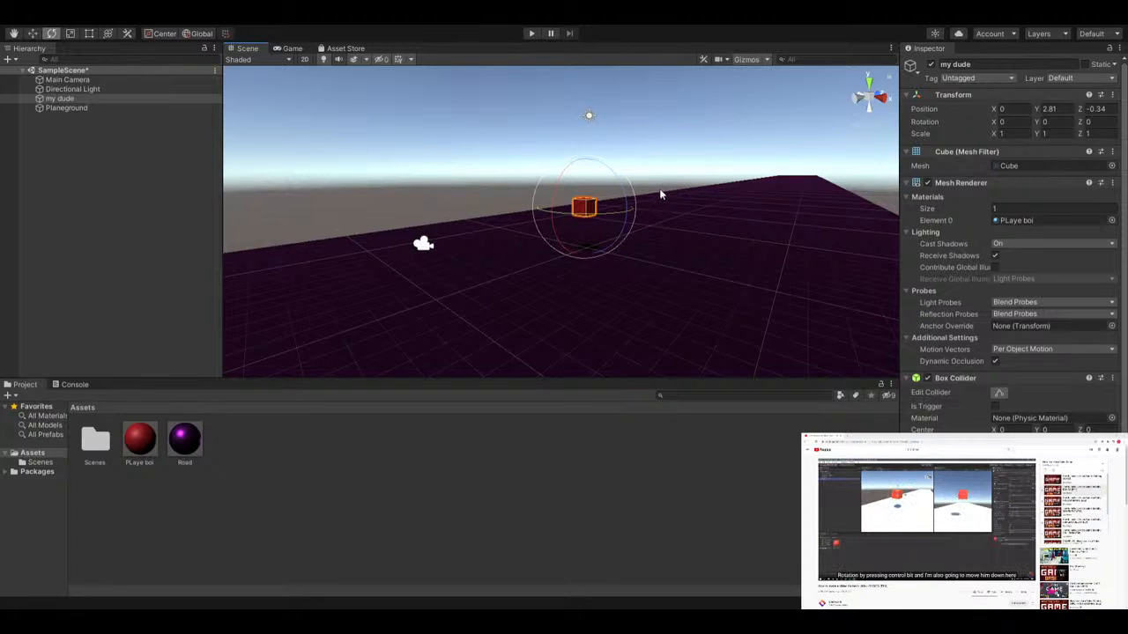
pyautogui.click(588, 117)
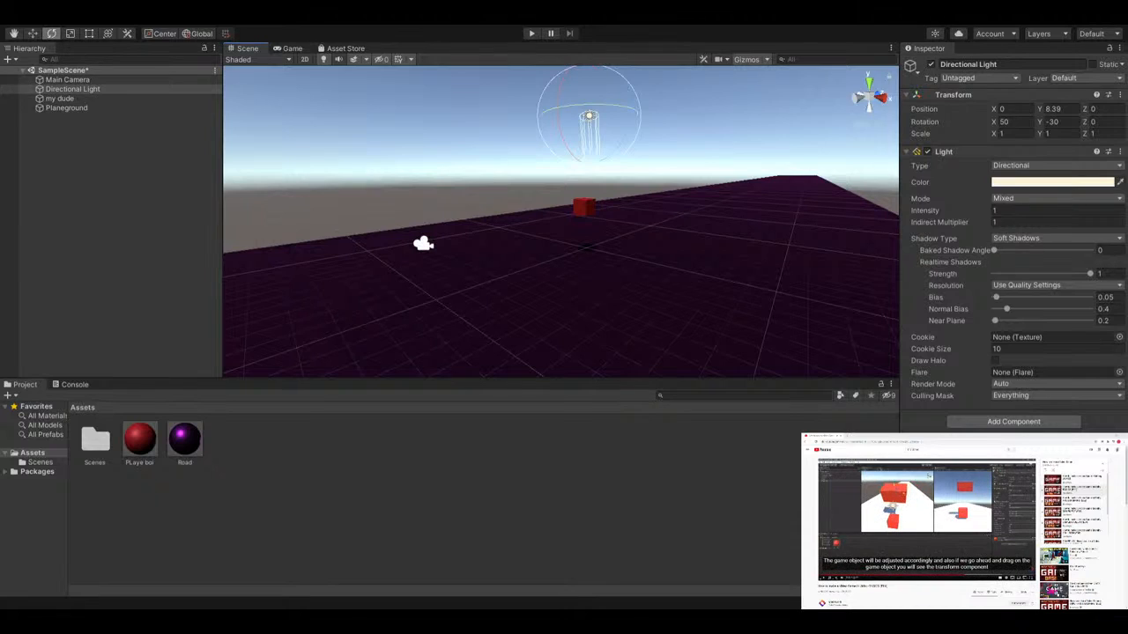
pyautogui.click(412, 153)
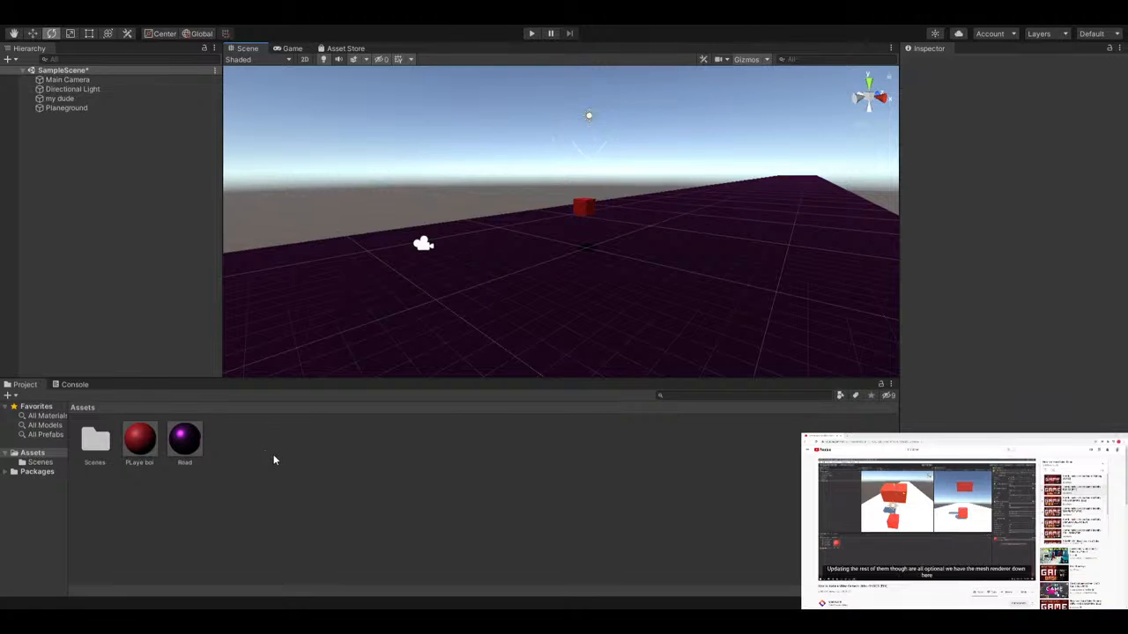
pyautogui.click(145, 445)
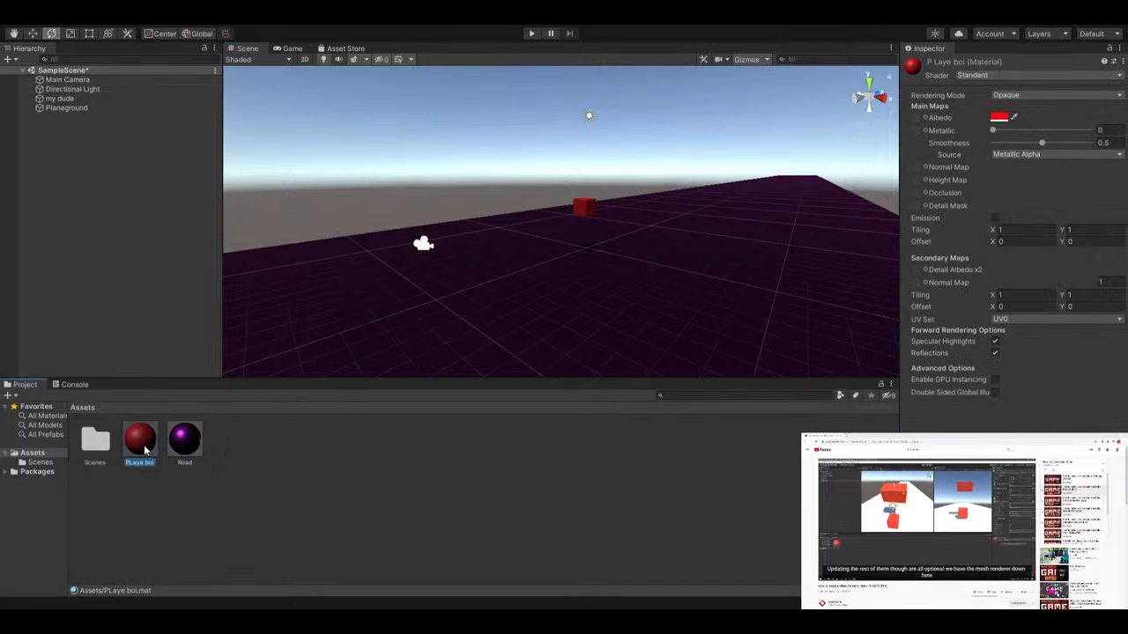
# Create a third material in the Assets folder and keep its default name
pyautogui.click(230, 474)
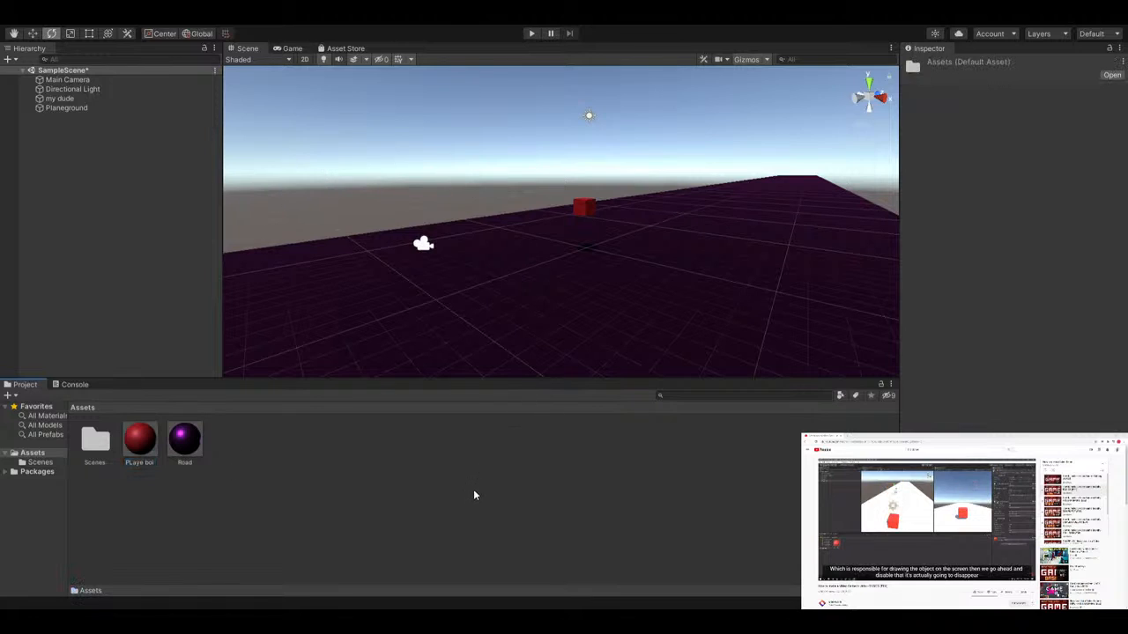
pyautogui.click(464, 321)
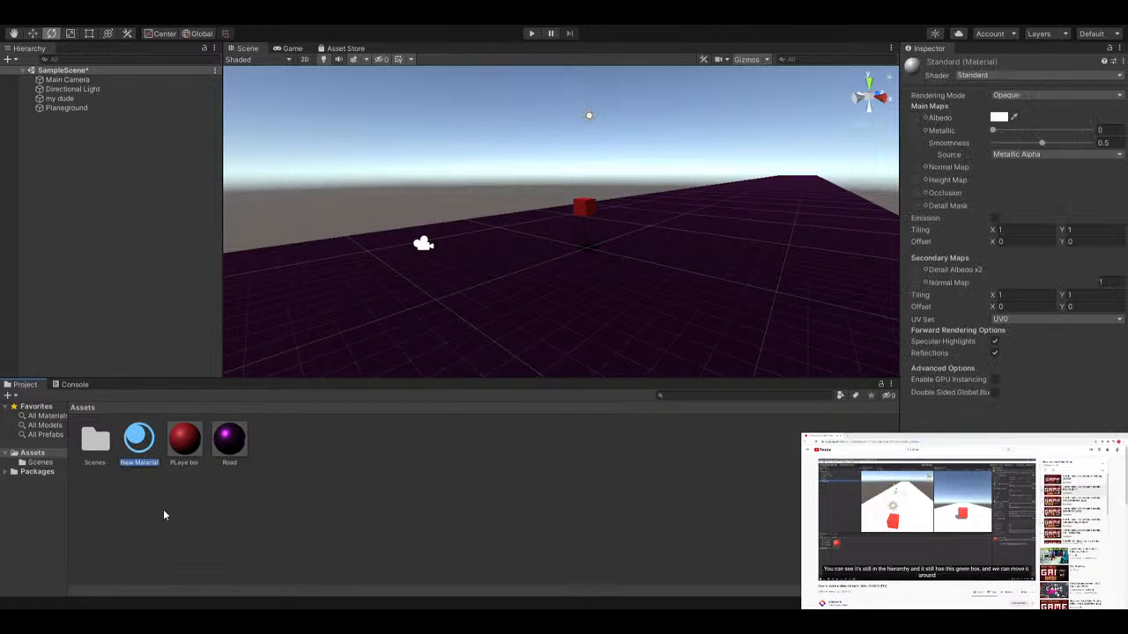
pyautogui.click(143, 441)
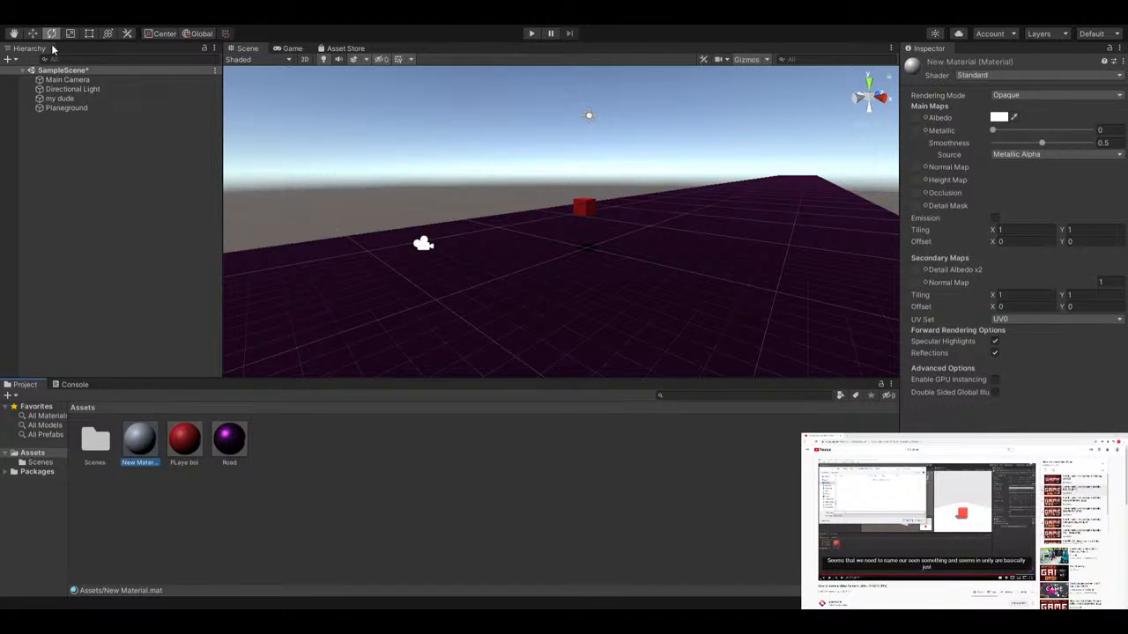
# Save the scene as Youtube Malarkie in the Assets folder
pyautogui.click(167, 262)
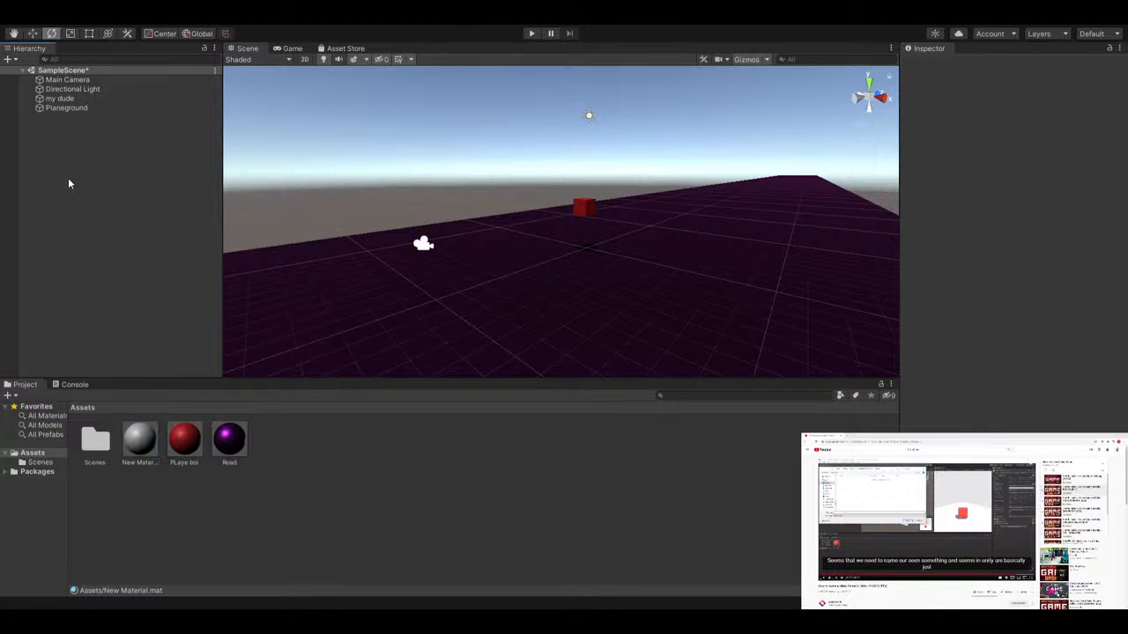
pyautogui.click(64, 70)
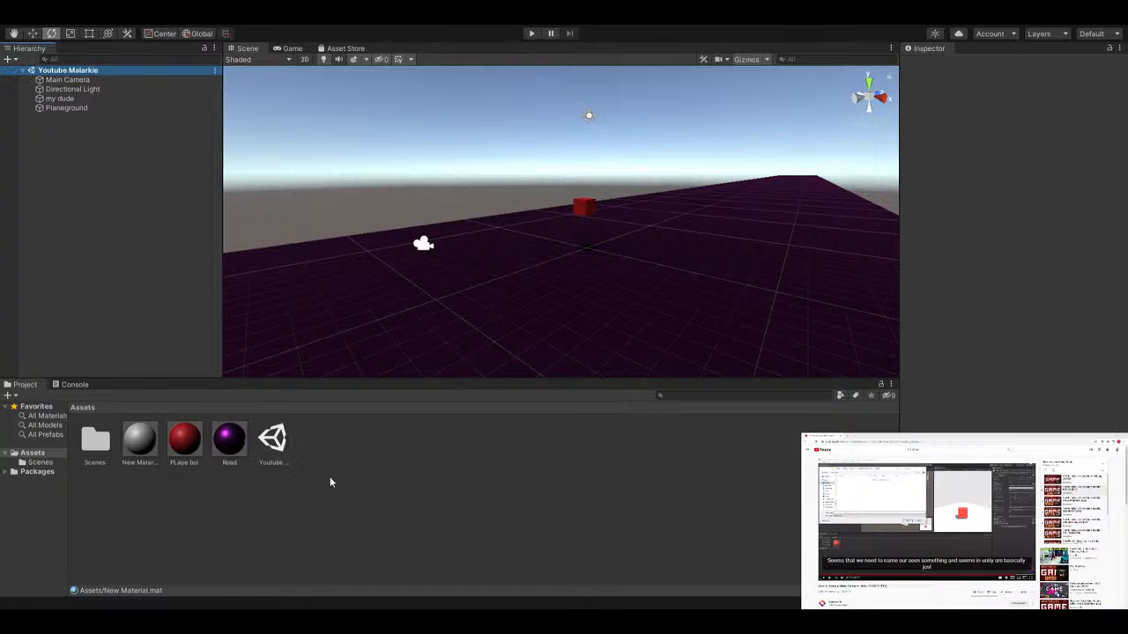
# Rename the Youtube Malarkie scene in the Assets folder as Level 1
pyautogui.click(272, 439)
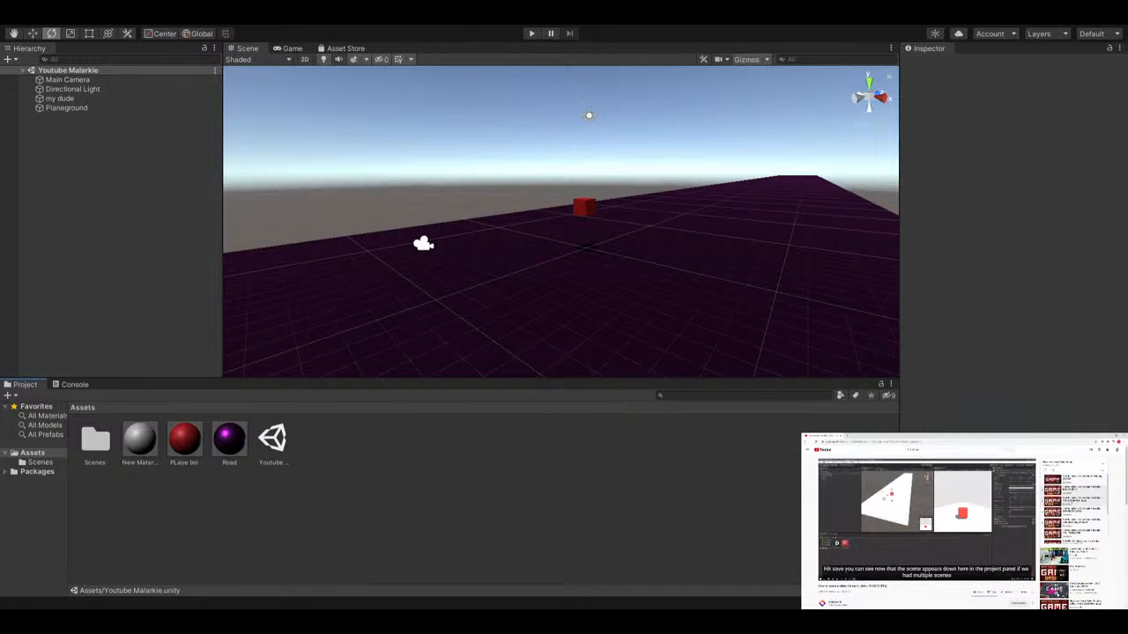
pyautogui.click(280, 460)
pyautogui.click(282, 462)
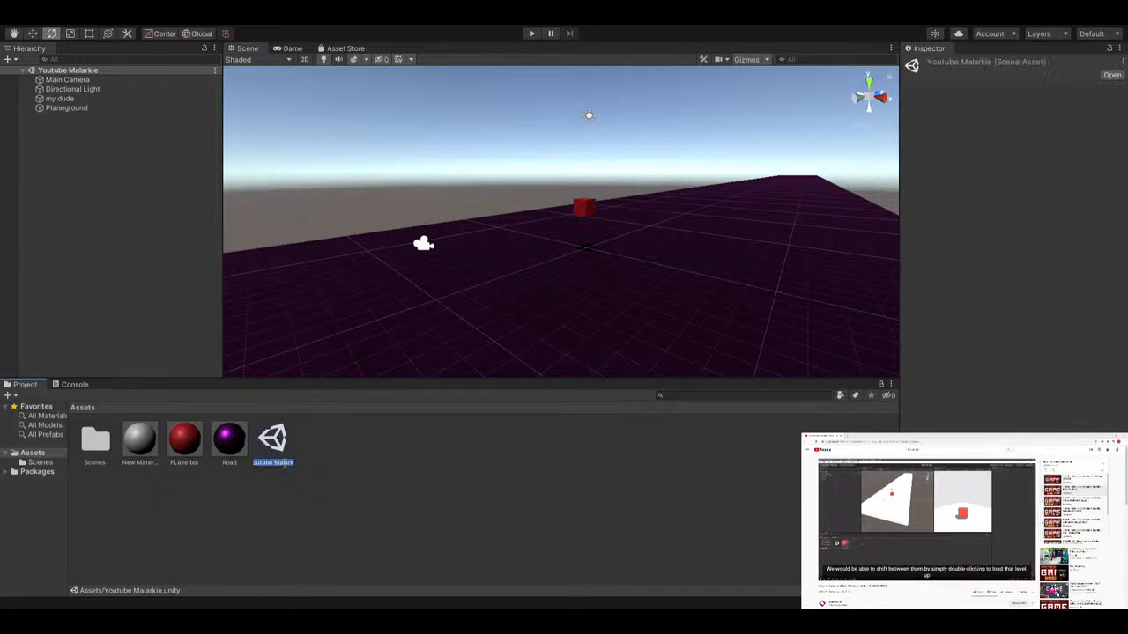
pyautogui.write('Level 1')
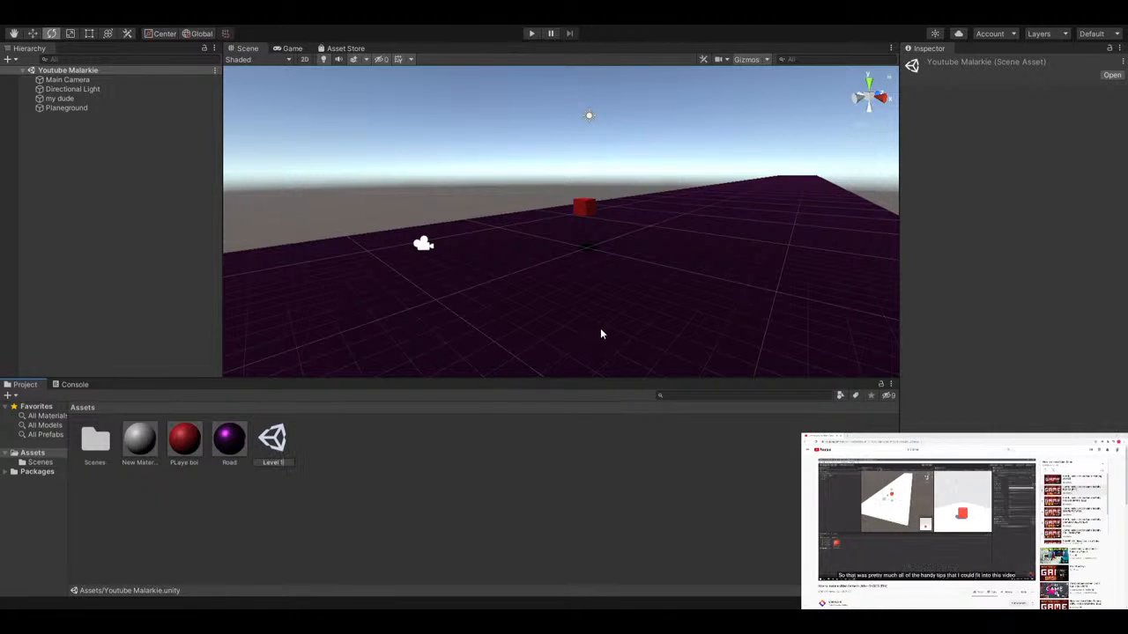
pyautogui.press('Return')
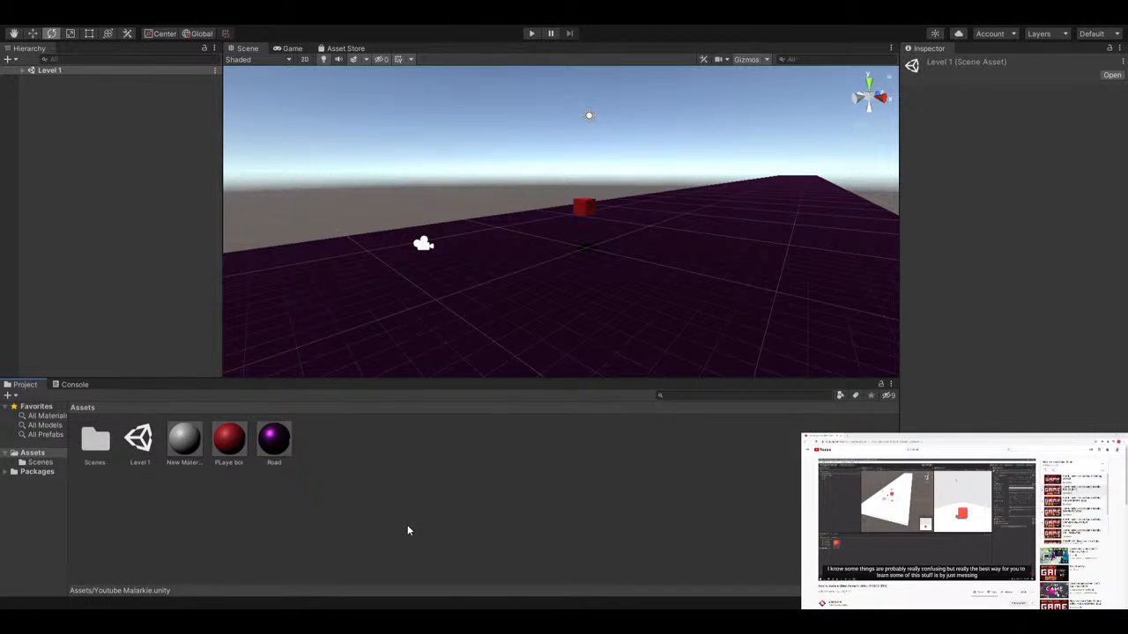
# Rename the sample scene inside the Scenes folder as level 1
pyautogui.doubleClick(95, 440)
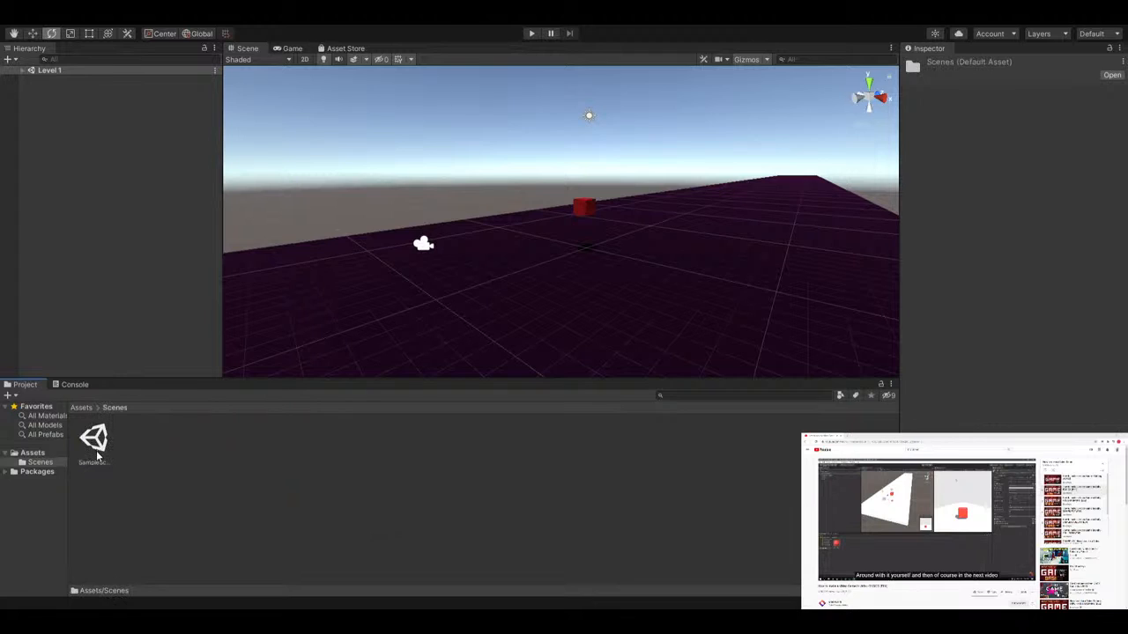
pyautogui.click(126, 468)
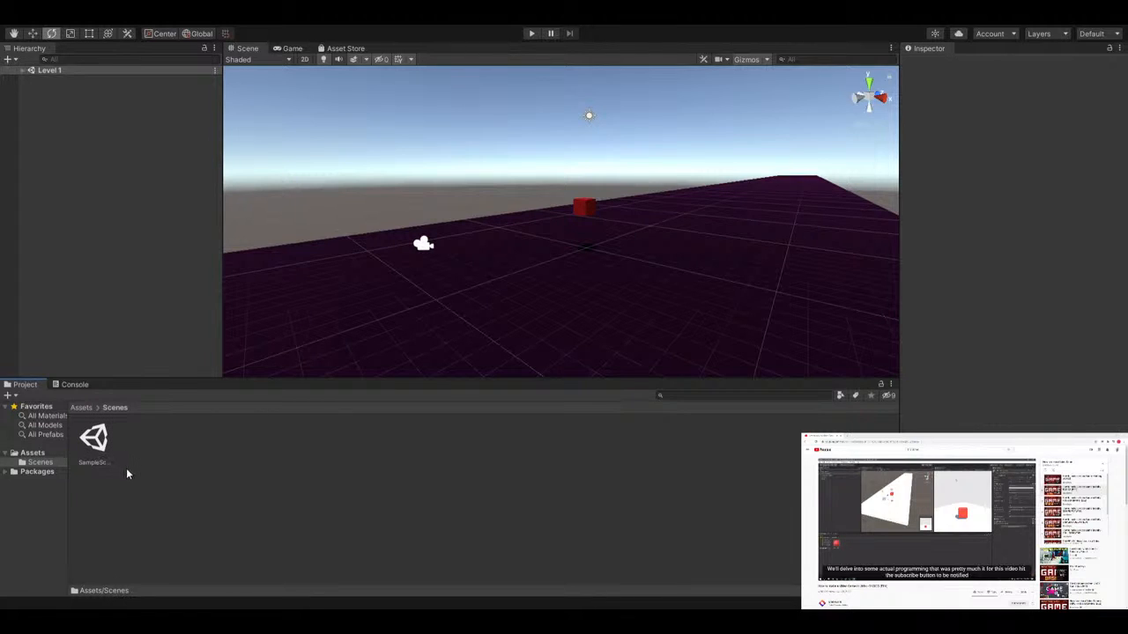
pyautogui.click(97, 463)
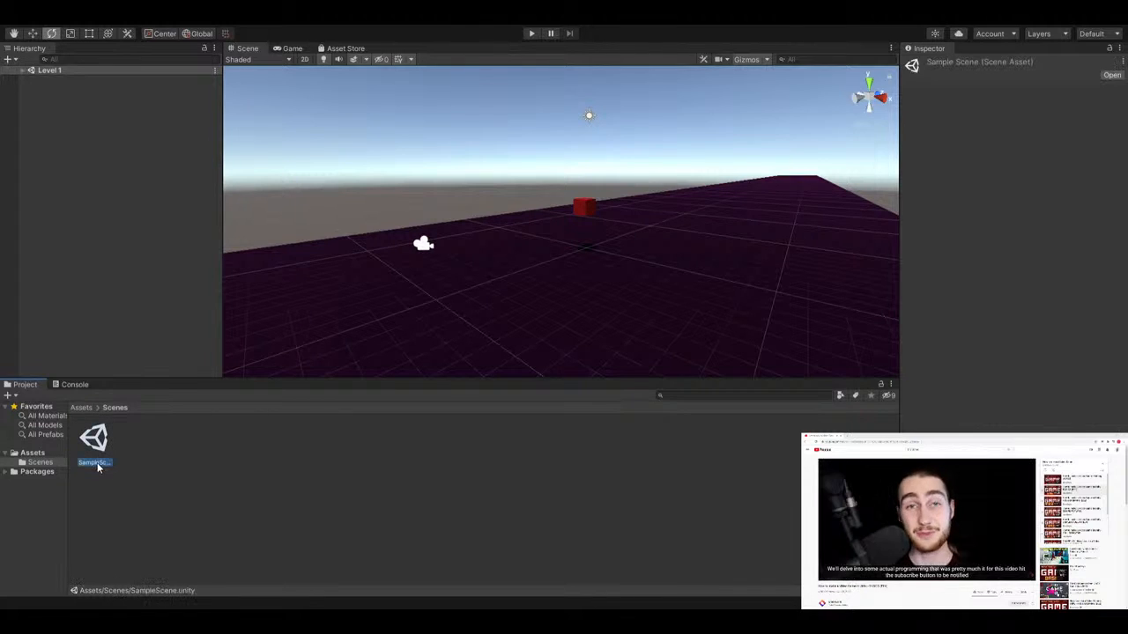
pyautogui.write('level')
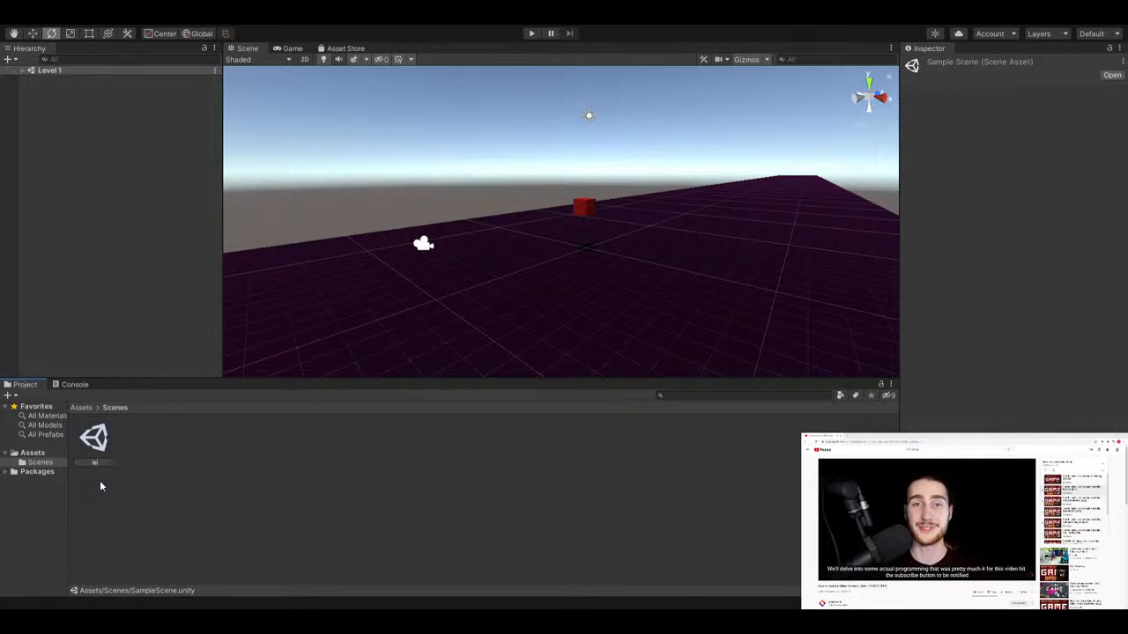
pyautogui.write(' 1')
pyautogui.press('Return')
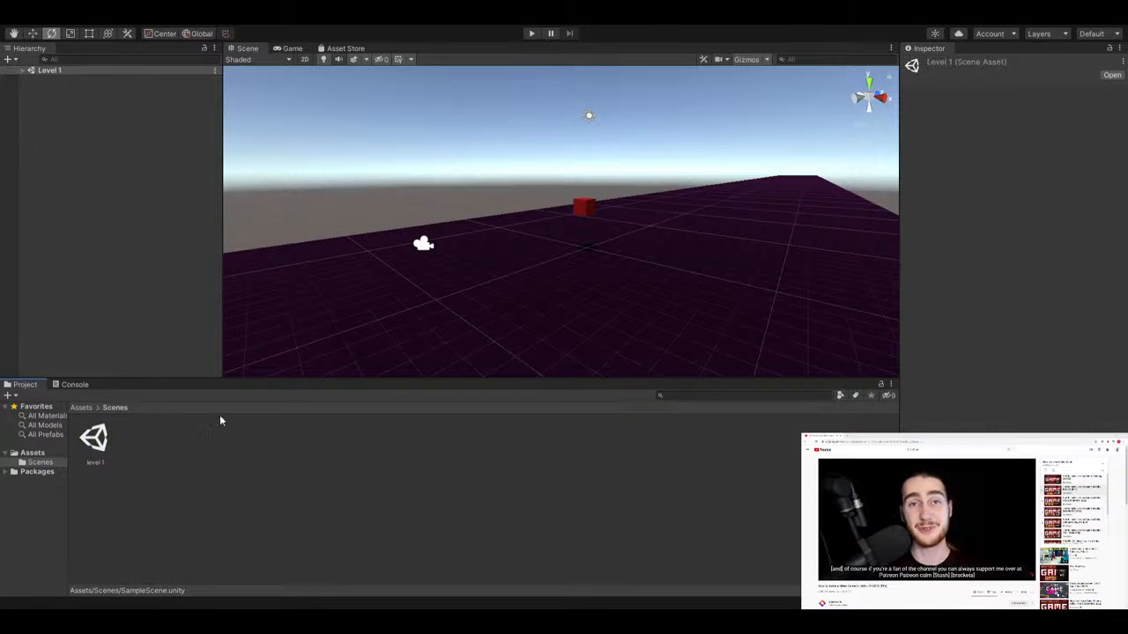
# Delete the Level 1 scene from the Assets folder and open the level 1 scene from the Scenes folder
pyautogui.click(36, 454)
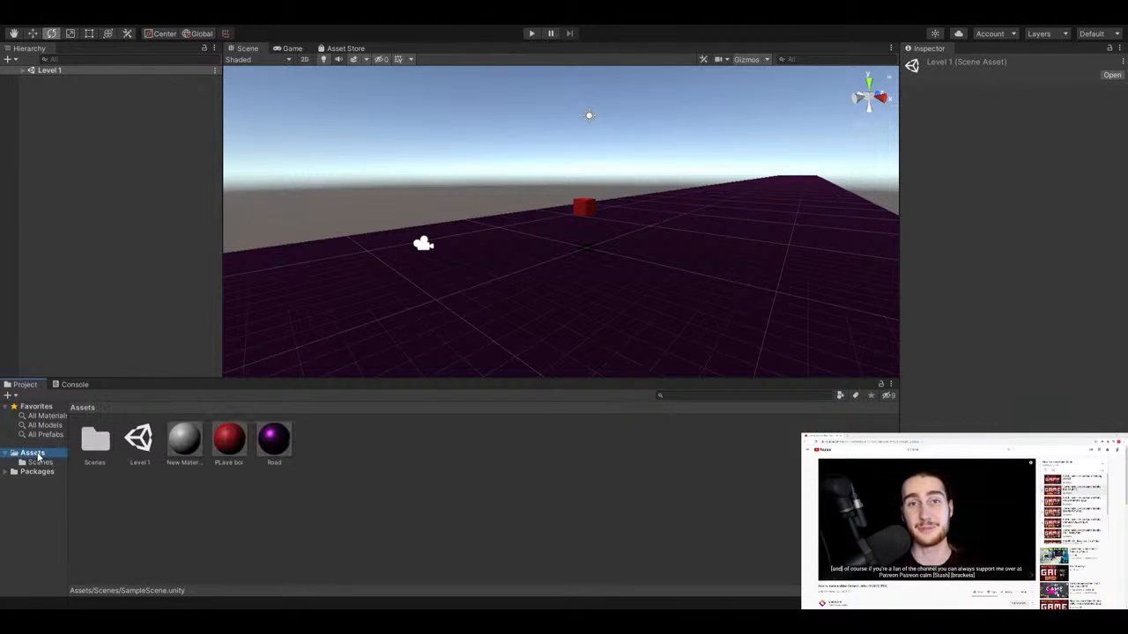
pyautogui.click(141, 445)
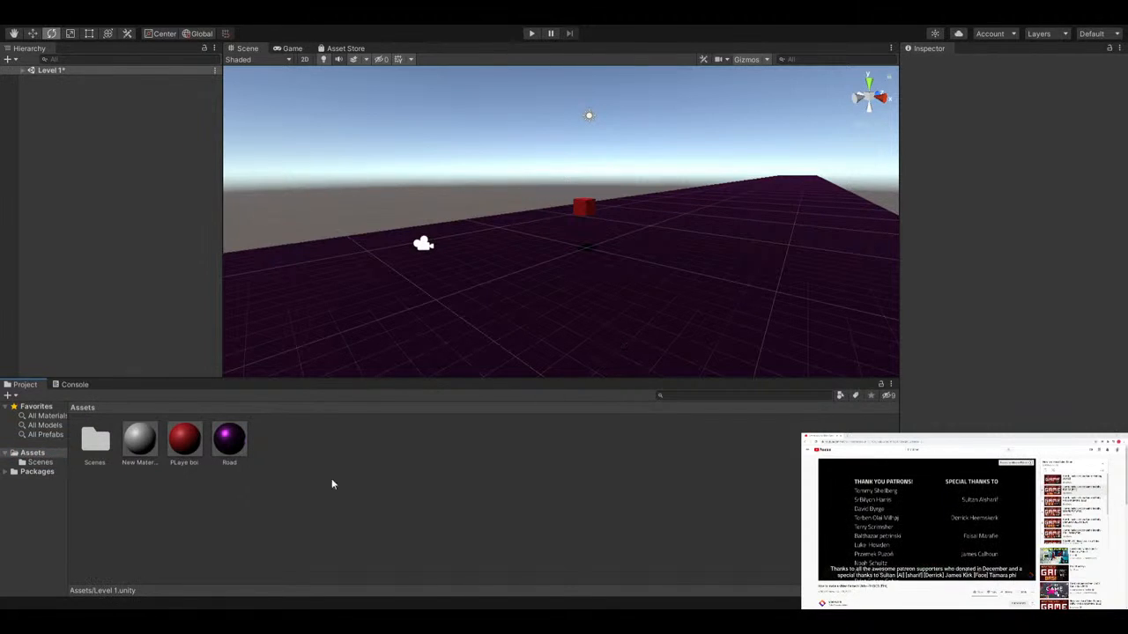
pyautogui.doubleClick(84, 448)
pyautogui.click(86, 446)
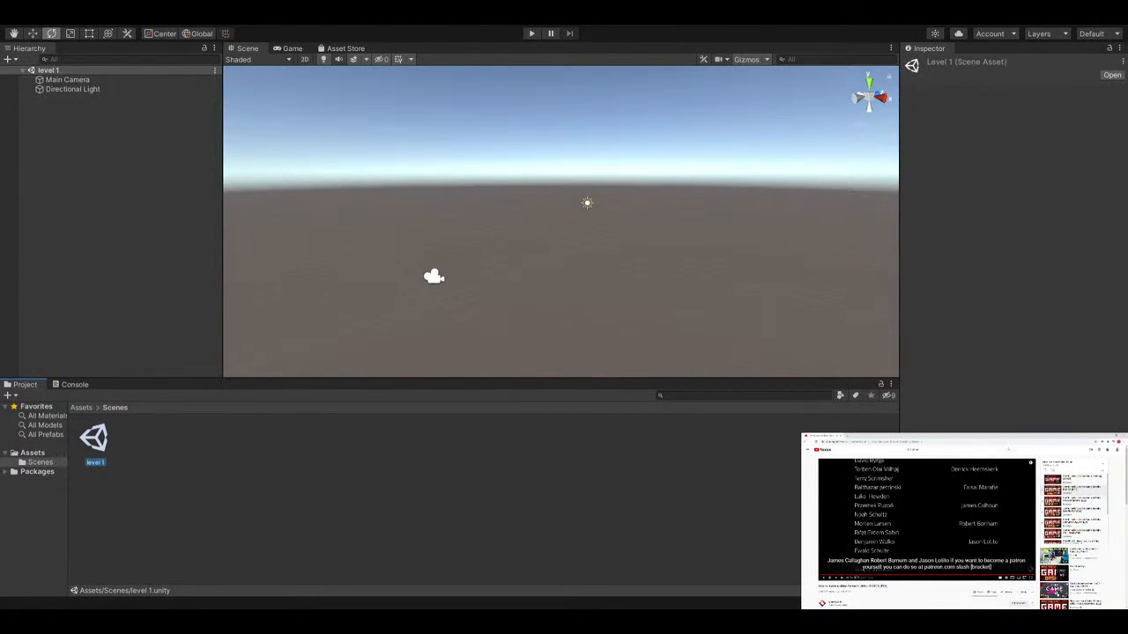
# Reopen the Level 1 scene from the Assets folder and delete the Scenes folder
pyautogui.click(23, 454)
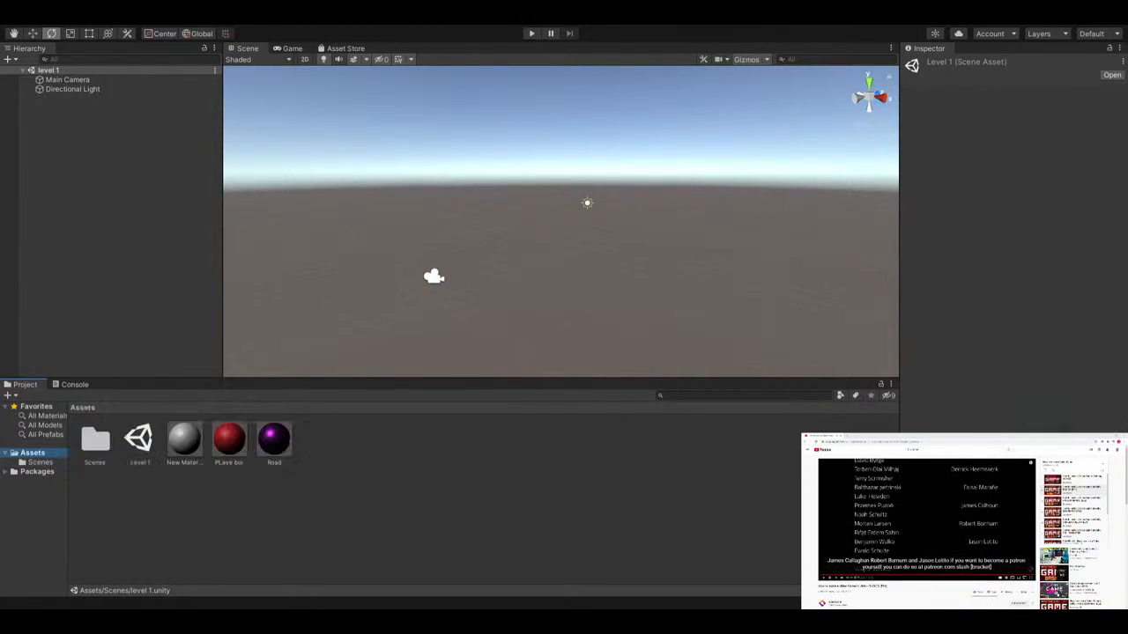
pyautogui.doubleClick(150, 449)
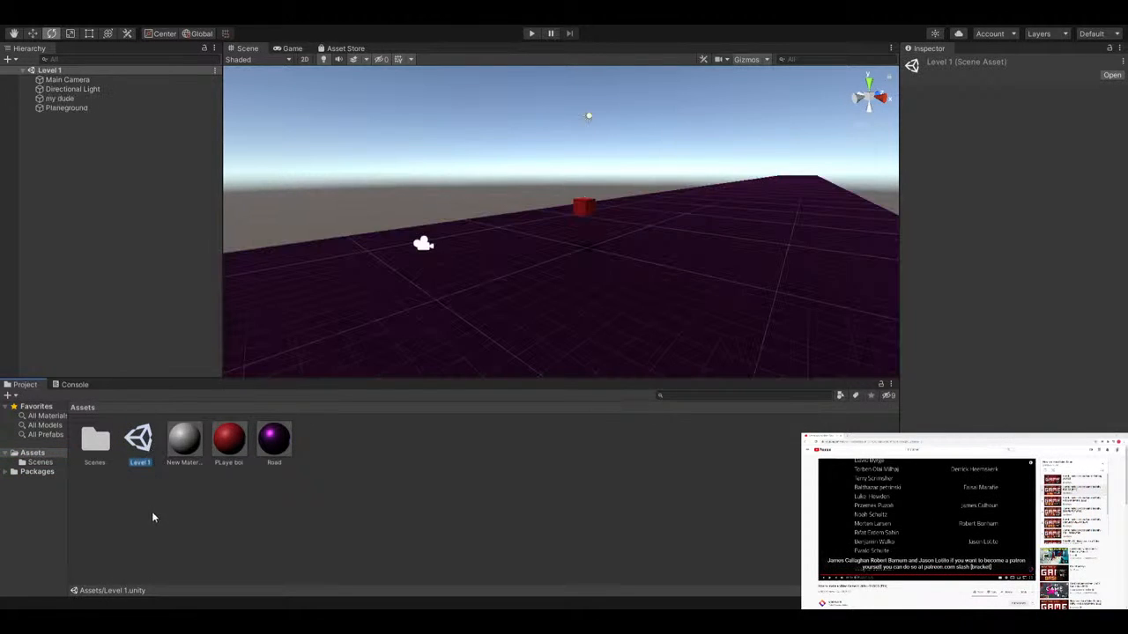
pyautogui.click(155, 519)
pyautogui.doubleClick(96, 445)
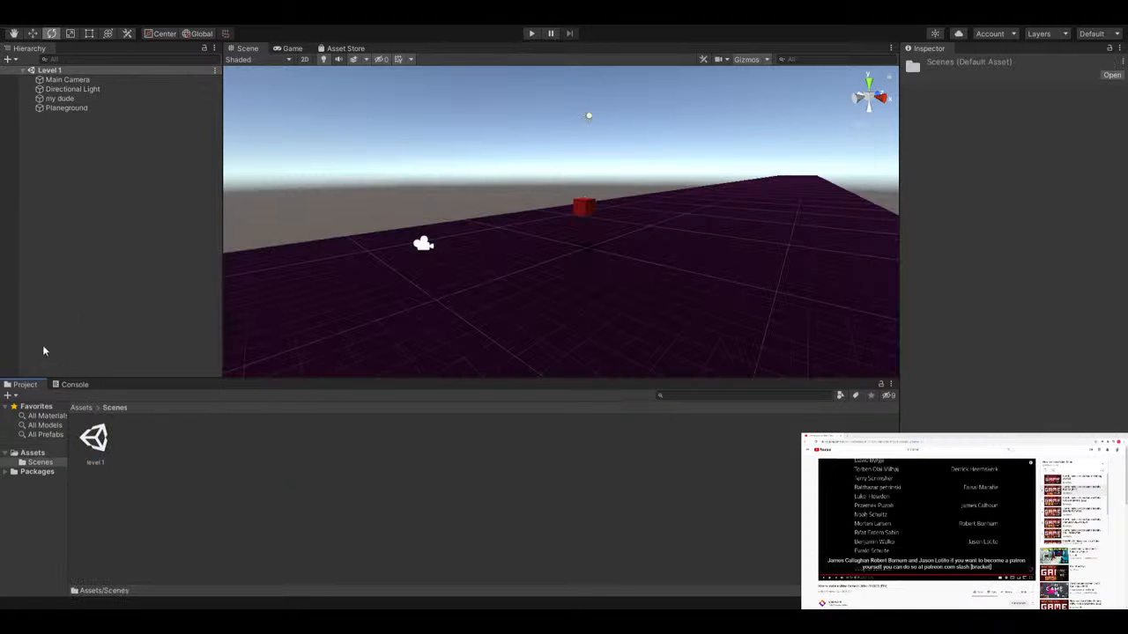
pyautogui.click(22, 453)
pyautogui.click(97, 445)
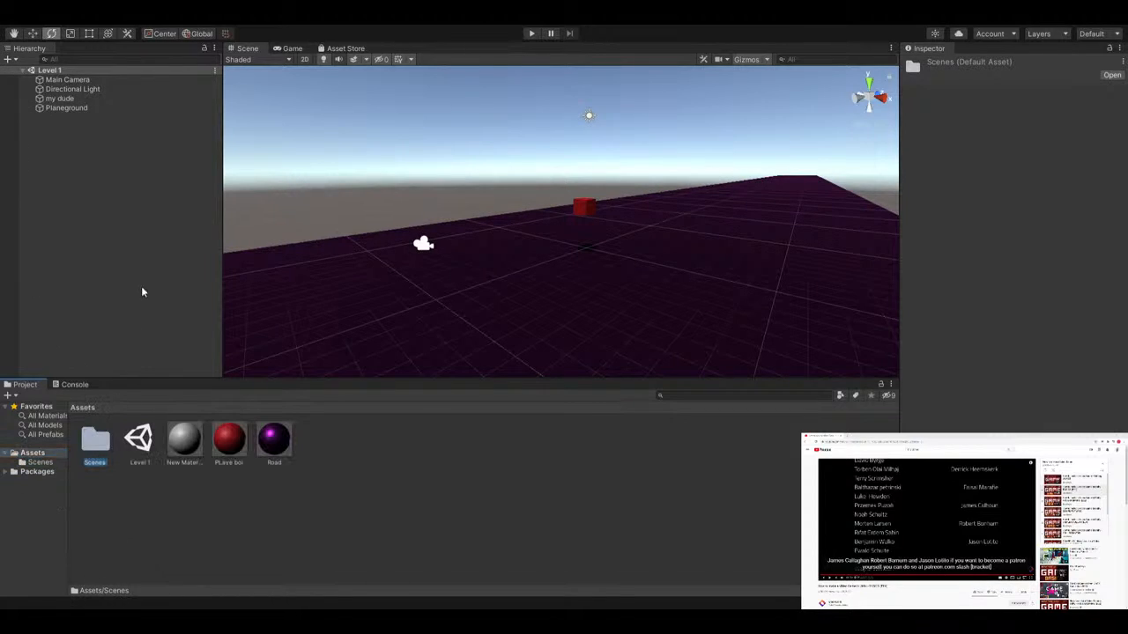
pyautogui.click(597, 330)
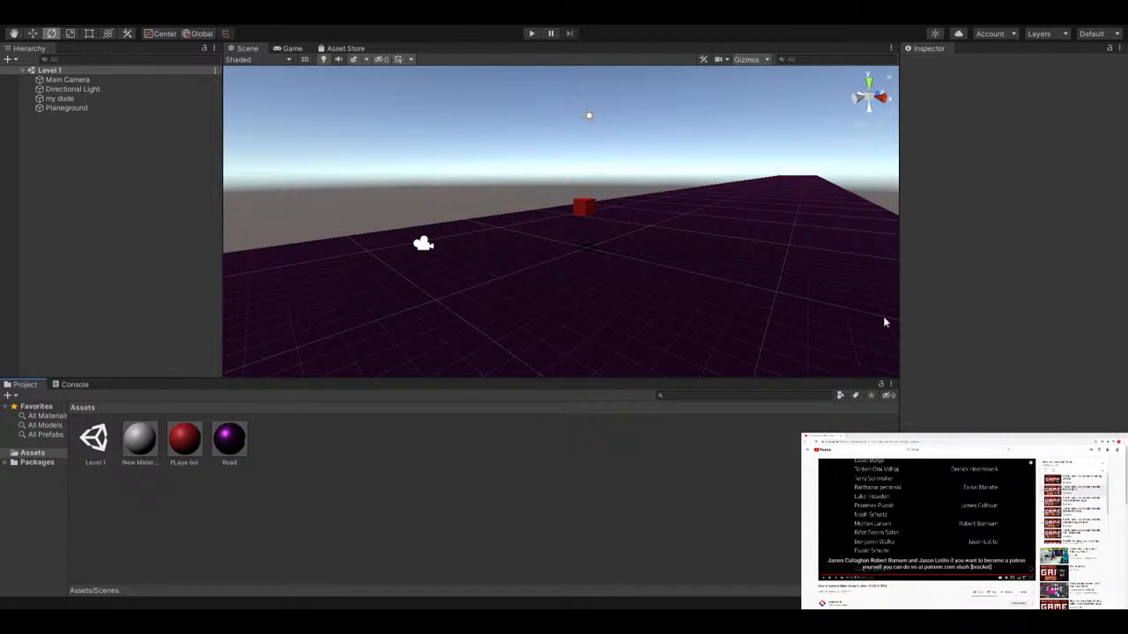
# Run the Level 1 scene in play mode, and stop it again
pyautogui.click(530, 34)
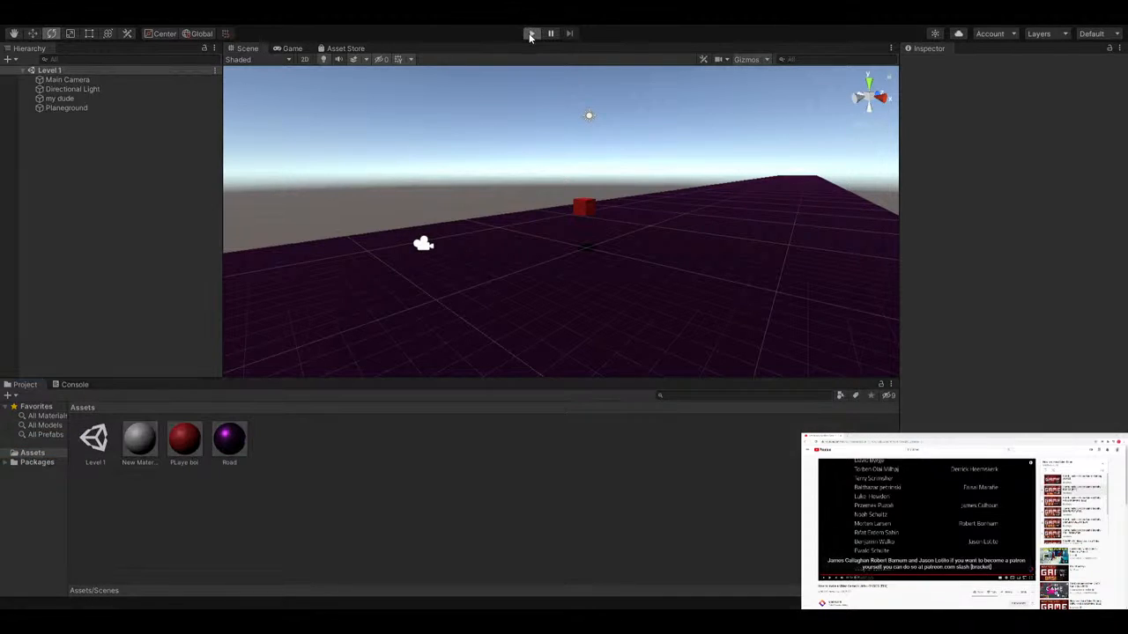
pyautogui.click(530, 33)
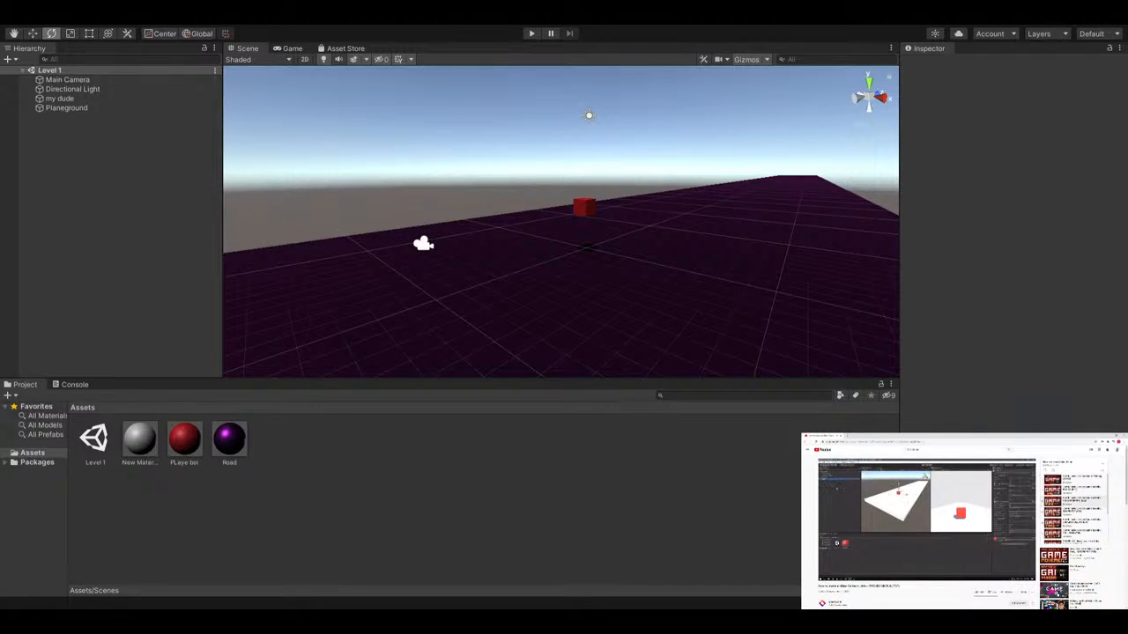
# Add a new script component named Moving to the my dude cube
pyautogui.click(62, 99)
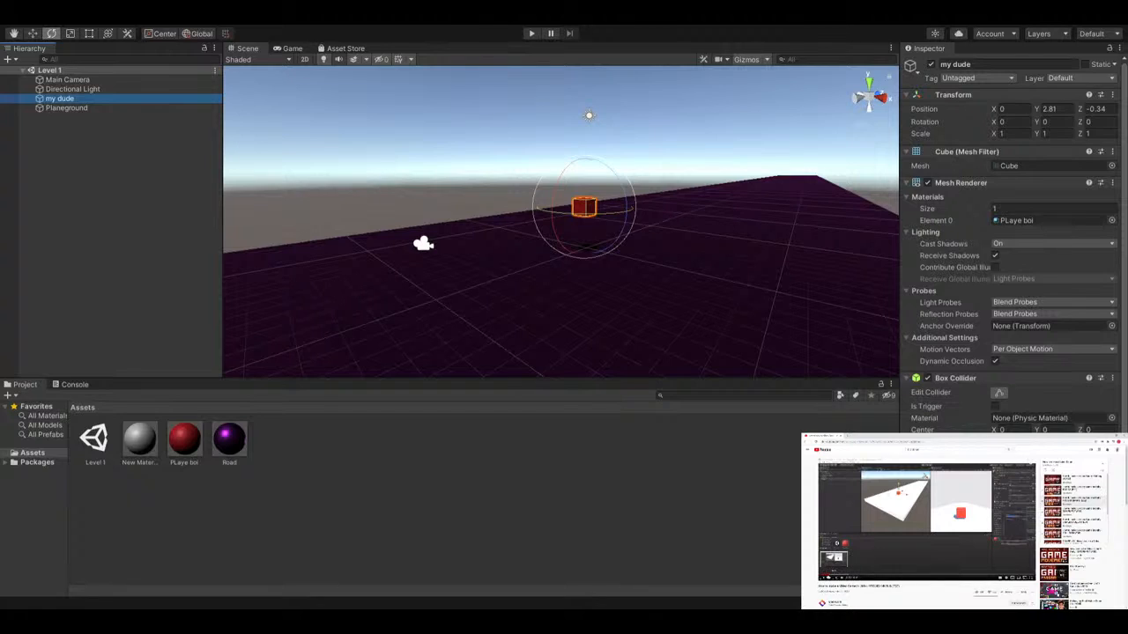
pyautogui.scroll(-2, 1012, 247)
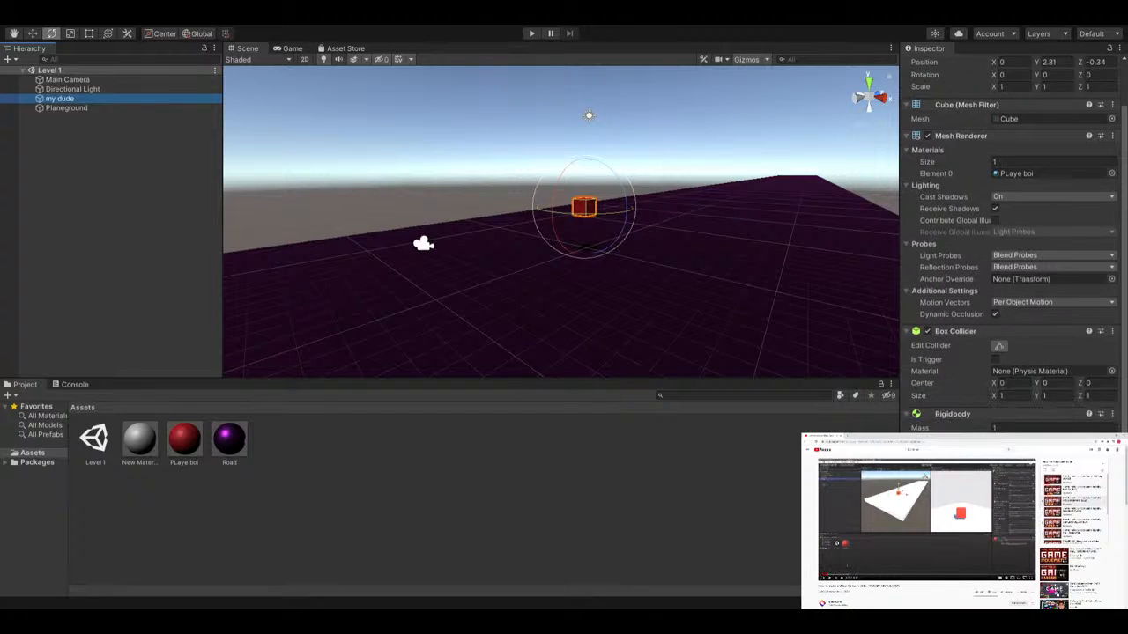
pyautogui.click(920, 515)
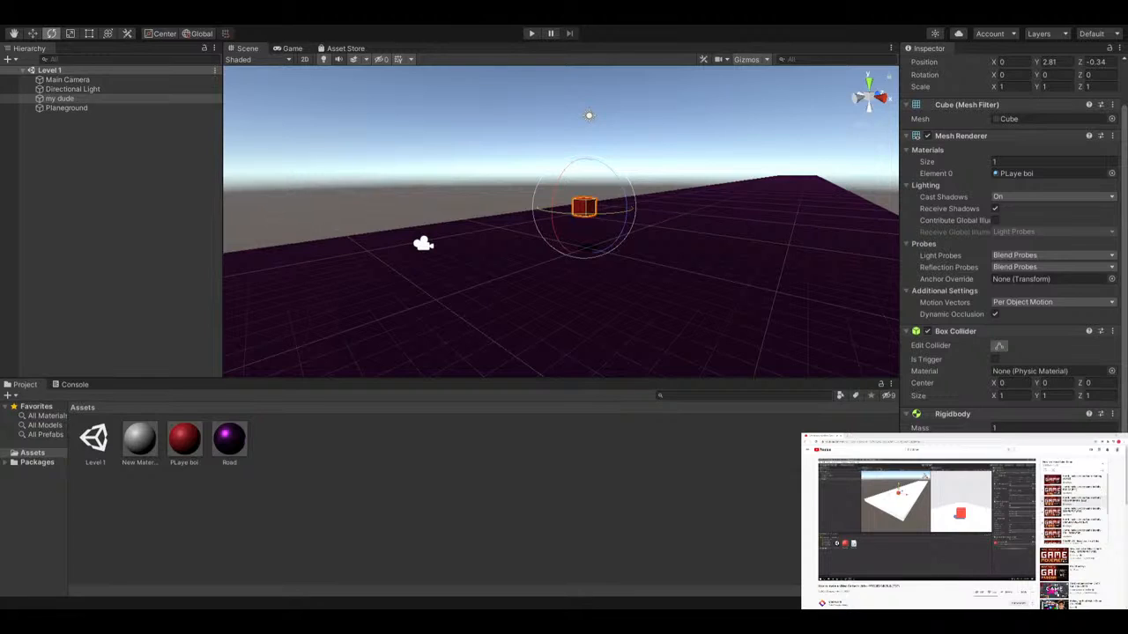
pyautogui.scroll(-1, 1008, 265)
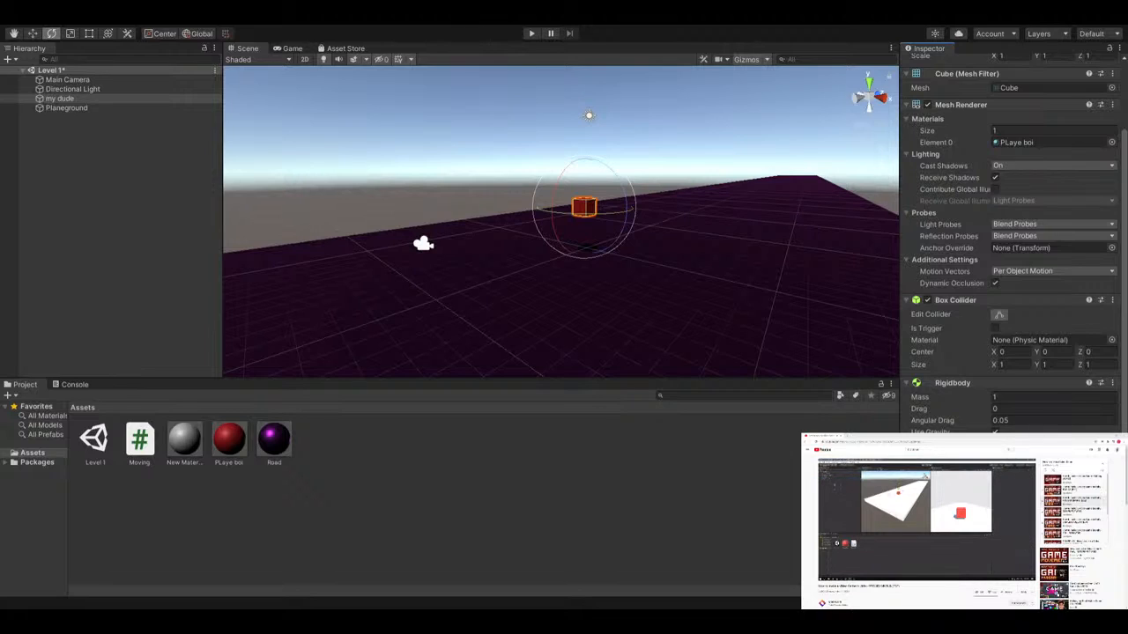
pyautogui.scroll(1, 1009, 264)
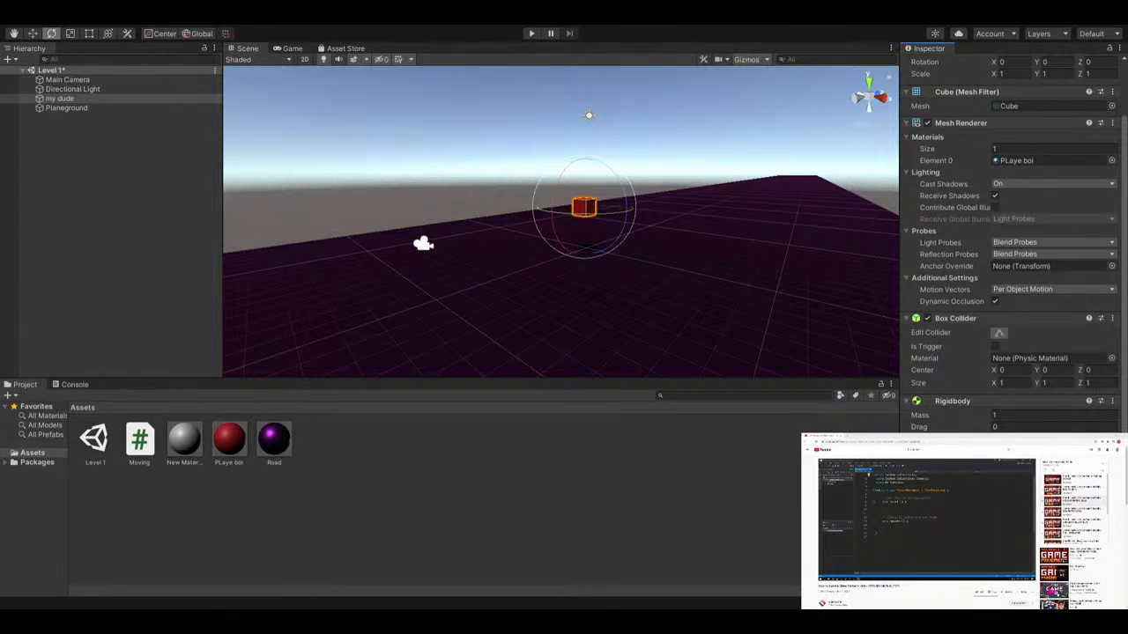
# Open the my dude cube's Moving script in Visual Studio for editing
pyautogui.click(147, 446)
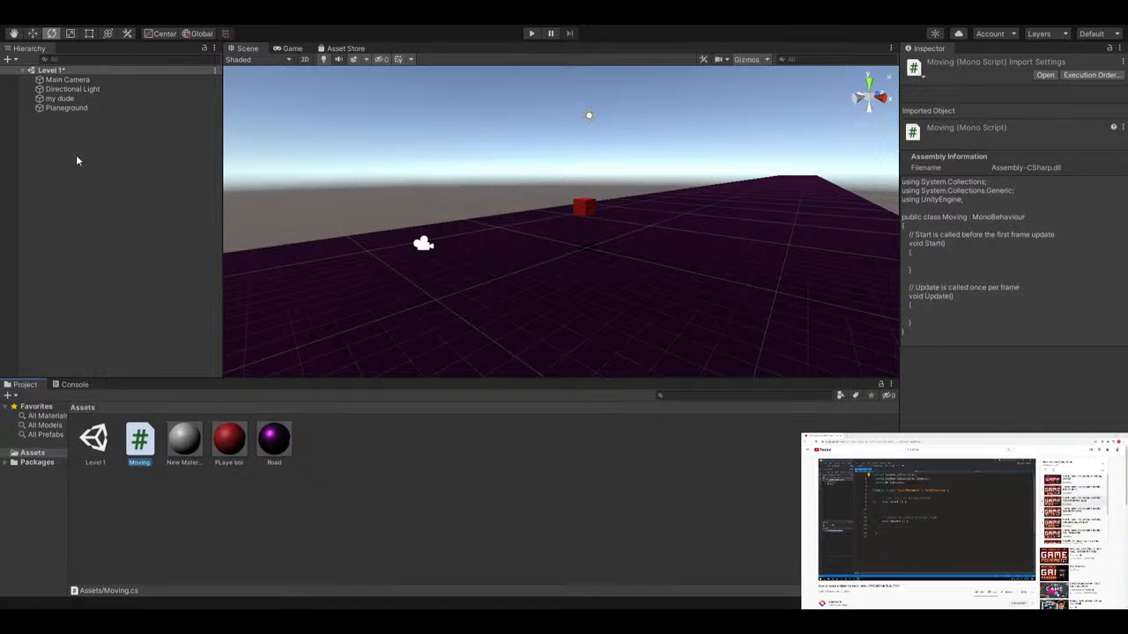
pyautogui.click(71, 98)
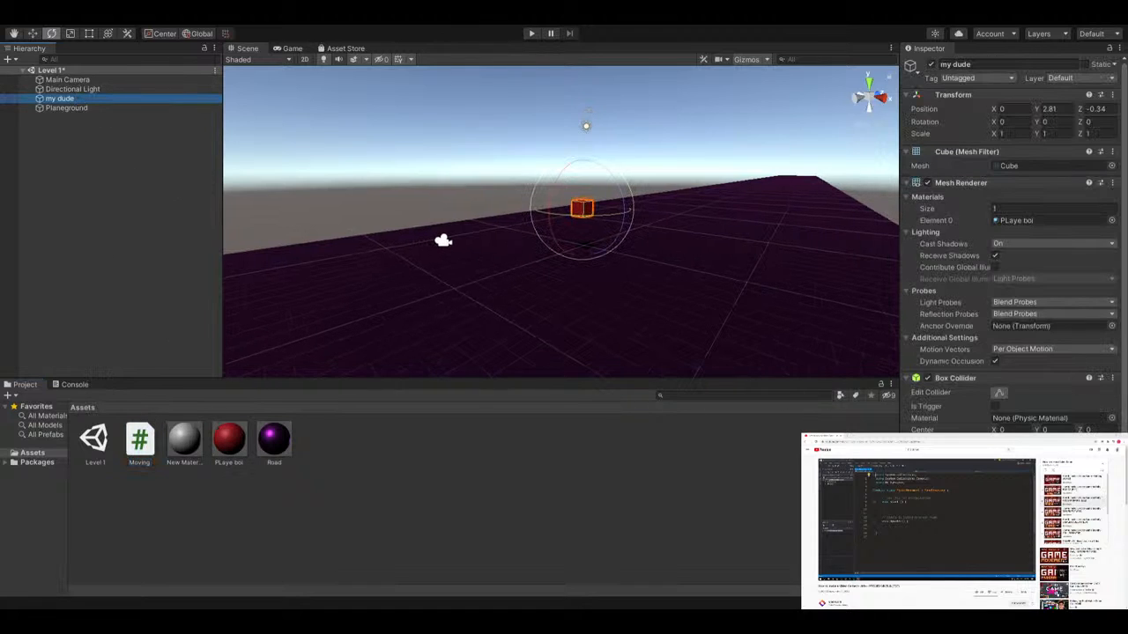
pyautogui.scroll(-3, 1011, 247)
pyautogui.click(1011, 528)
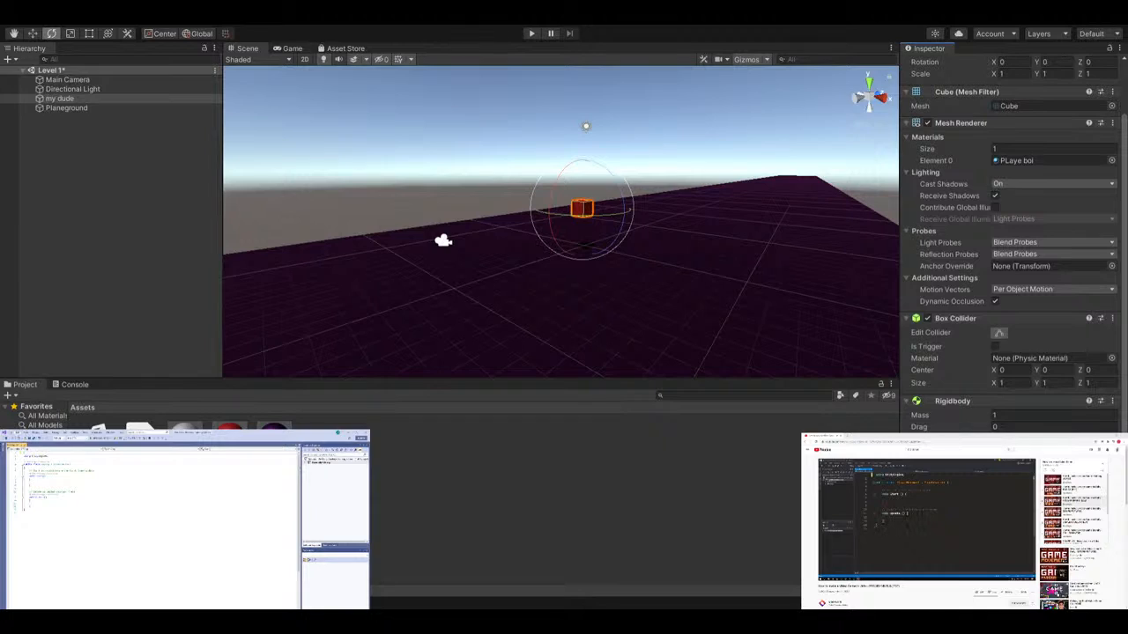
# Add Debug.Log("hello"); to the Start method of the Moving script and check the saved code in Unity
pyautogui.hotkey('ctrl', 'z')
pyautogui.click(25, 515)
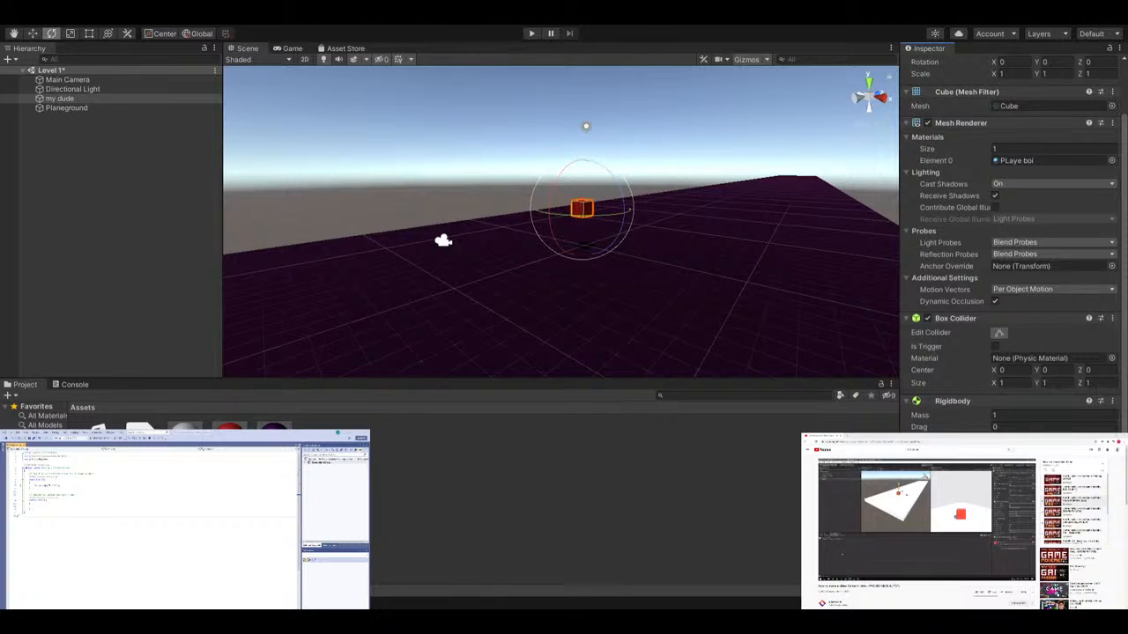
pyautogui.click(140, 428)
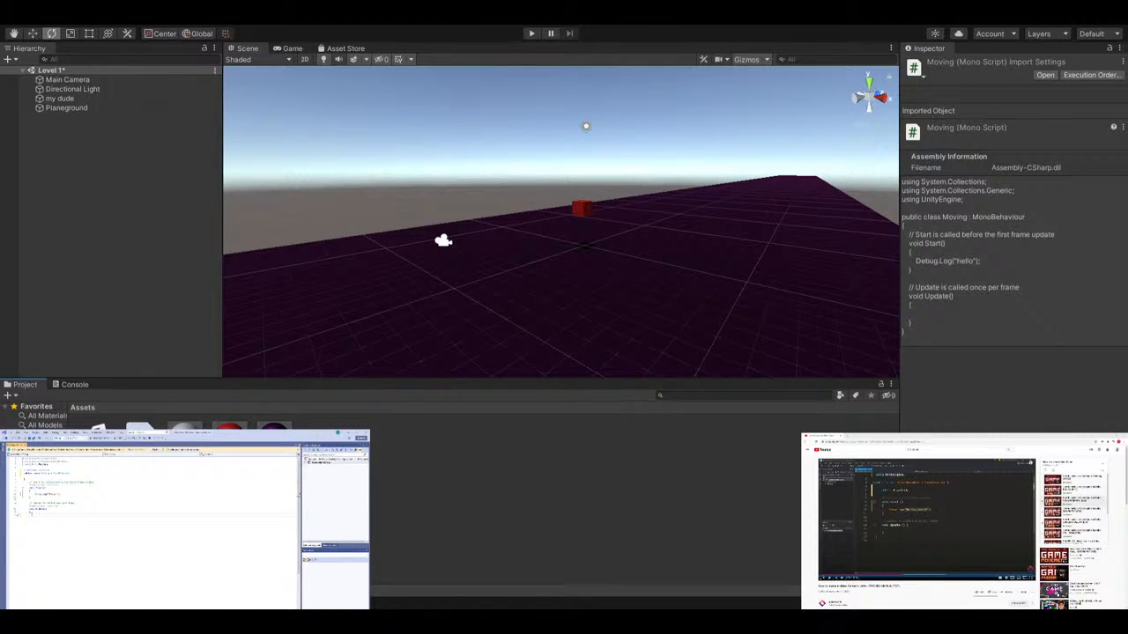
# Declare a public Rigidbody variable named rb at the start of the Moving class and return to Unity
pyautogui.press('Return')
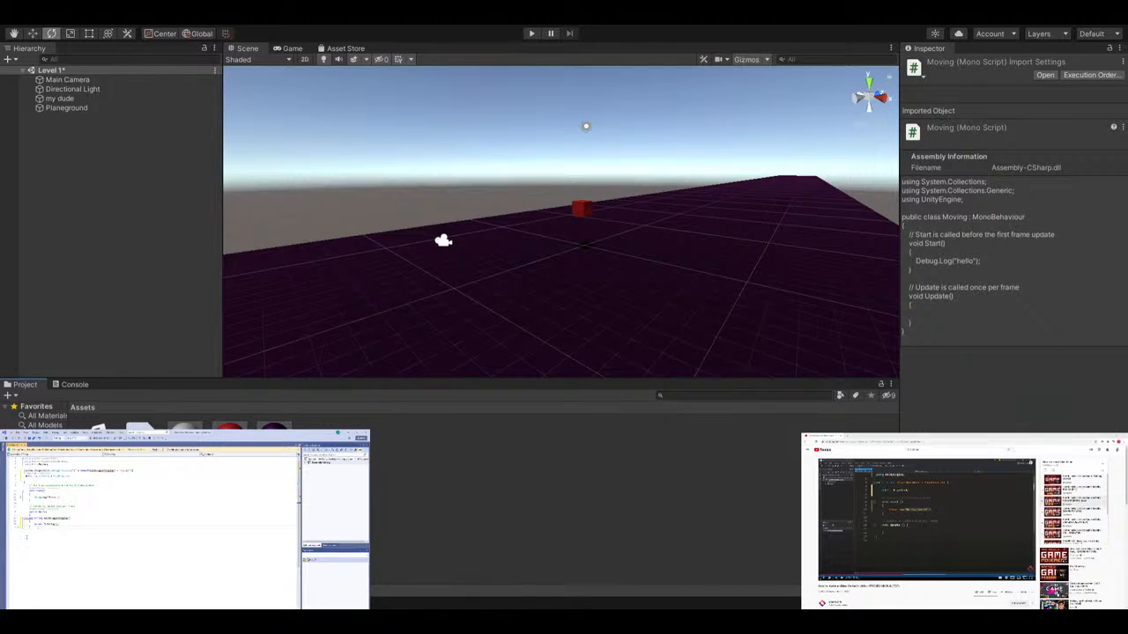
pyautogui.hotkey('ctrl', 'z')
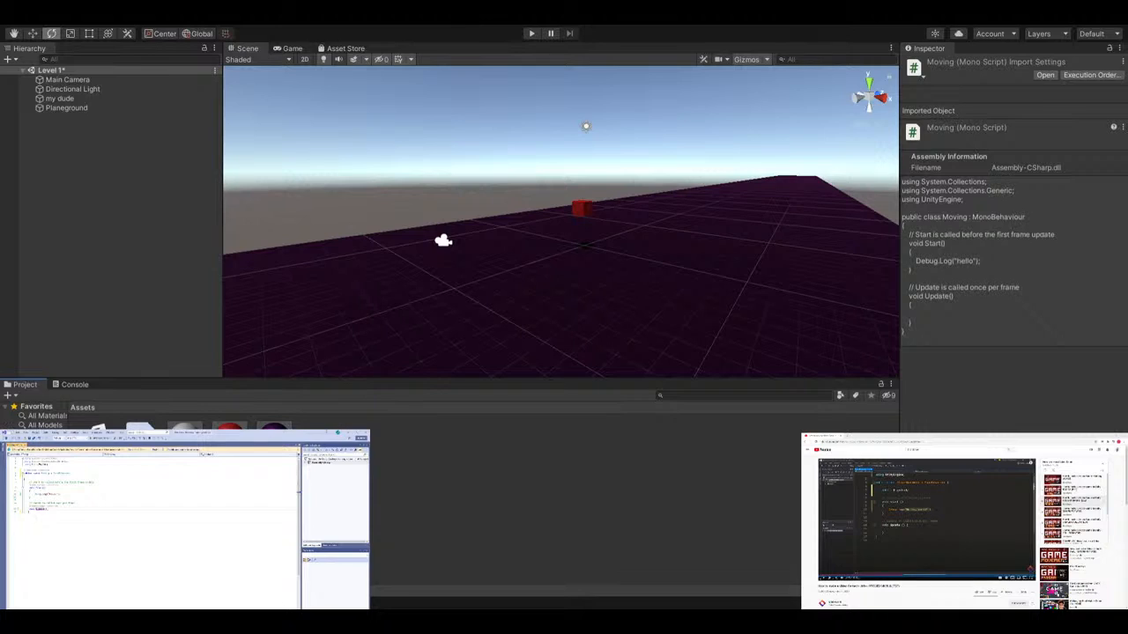
pyautogui.click(358, 433)
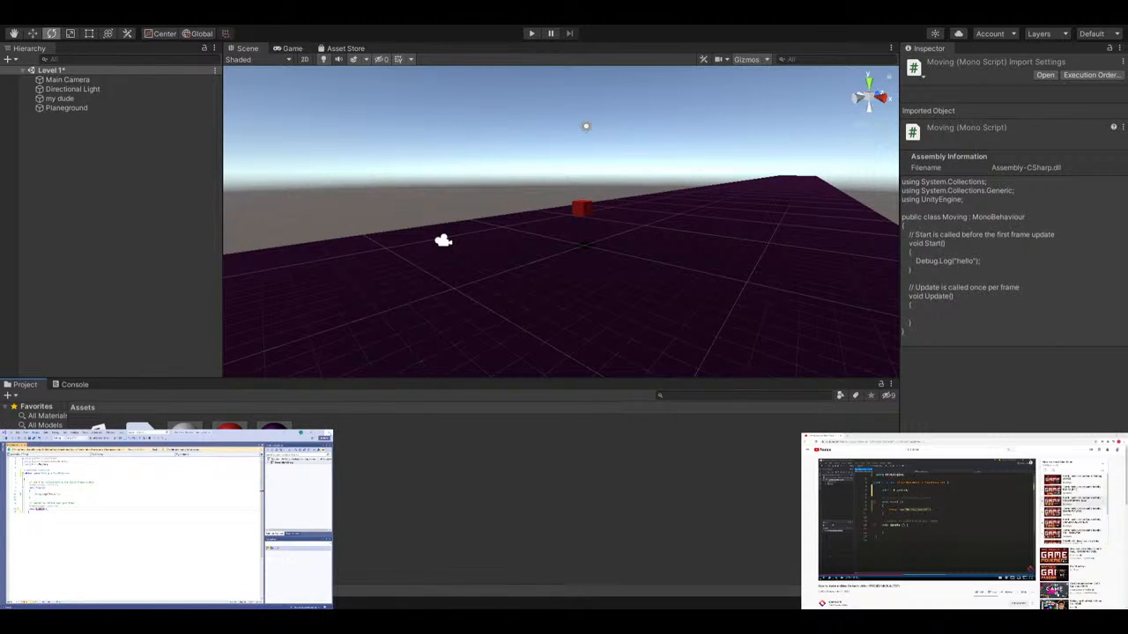
pyautogui.click(310, 432)
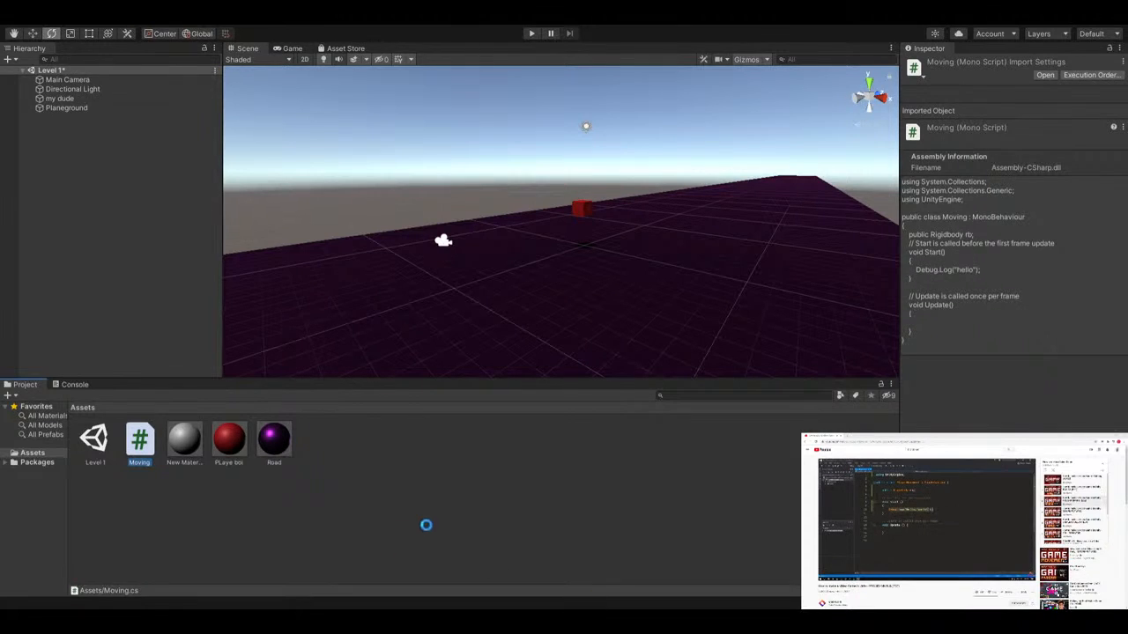
# Assign the my dude cube's Rigidbody component to the rb field of its Moving script
pyautogui.click(67, 97)
pyautogui.scroll(-3, 1013, 264)
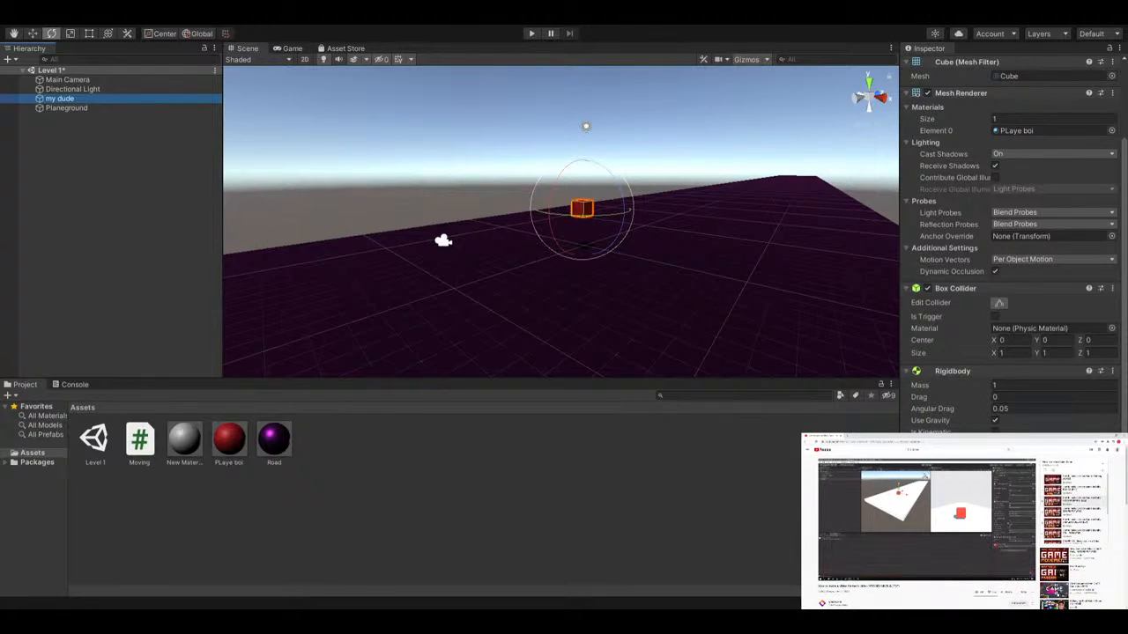
pyautogui.moveTo(964, 371); pyautogui.dragTo(980, 411)
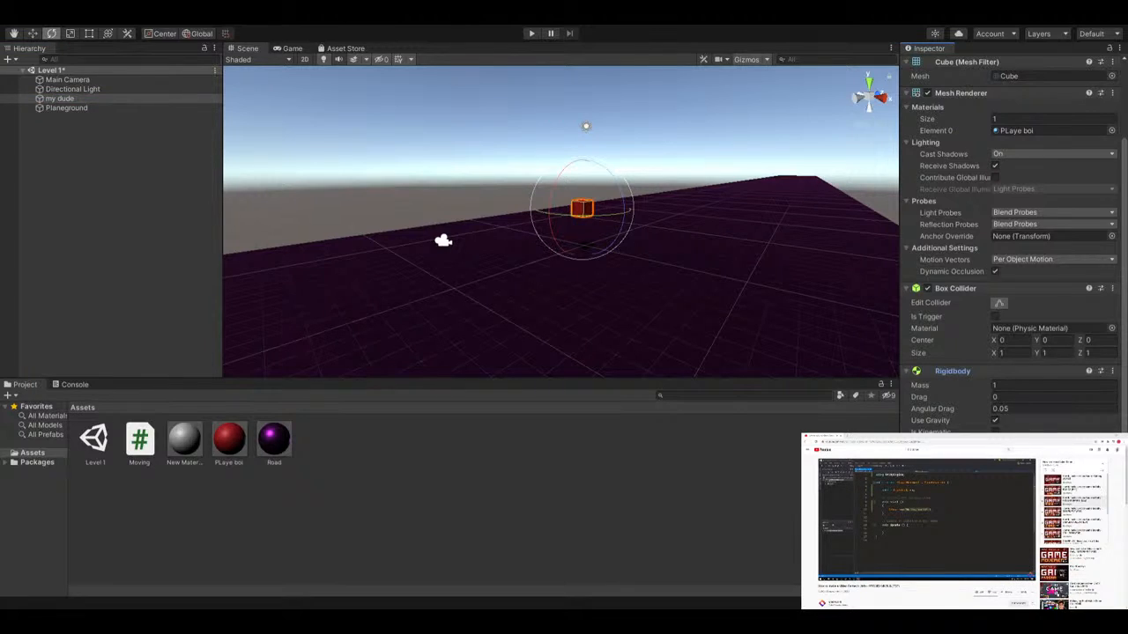